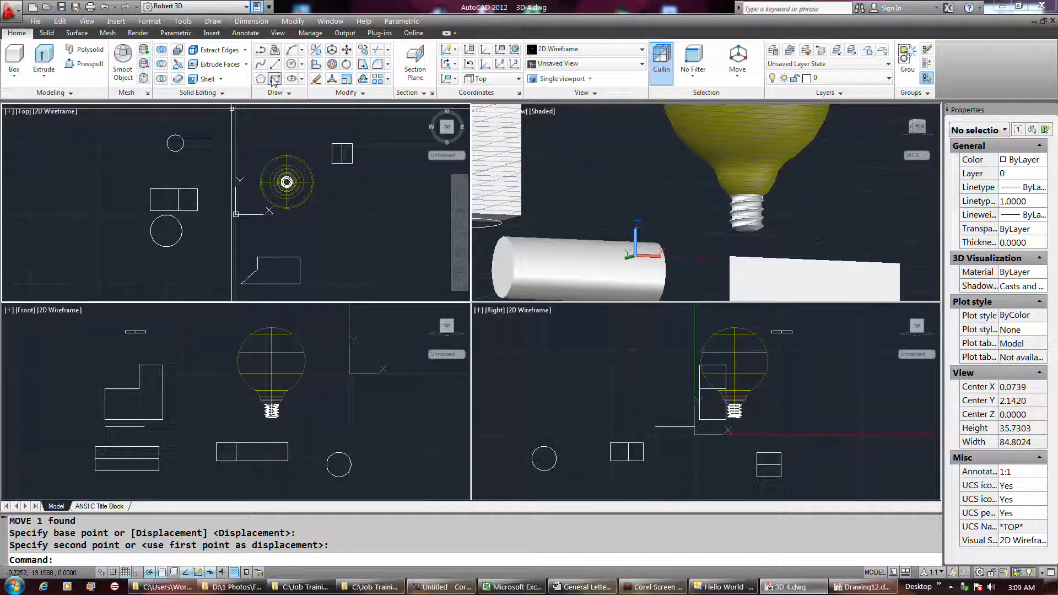
Step: Draw a circle of radius about 3.1 in the Top view and one of radius about 3 in the Front view
{"action": "left_click", "coordinate": [289, 65]}
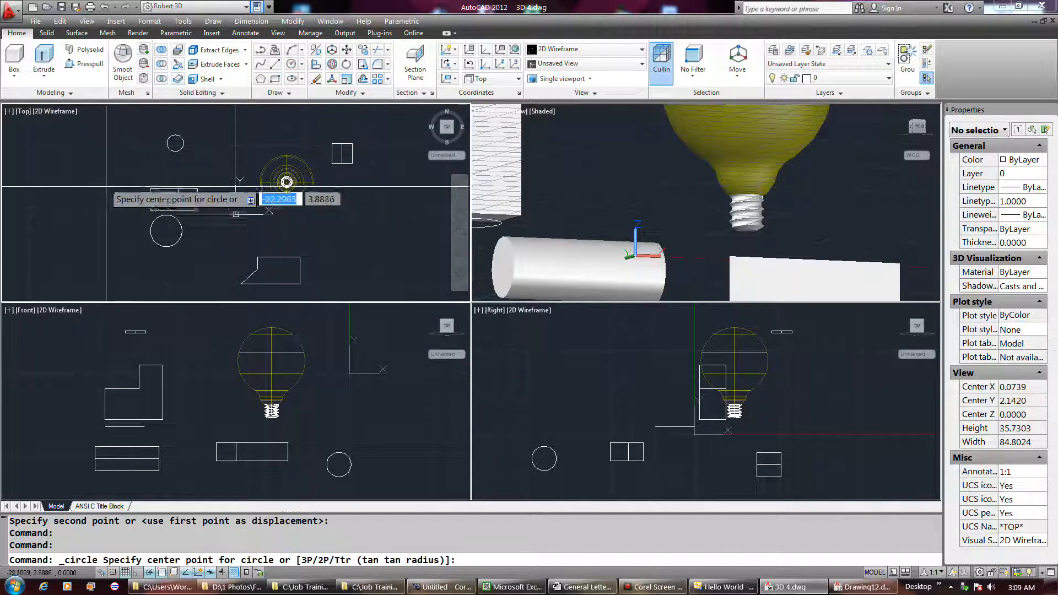
{"action": "left_click", "coordinate": [83, 149]}
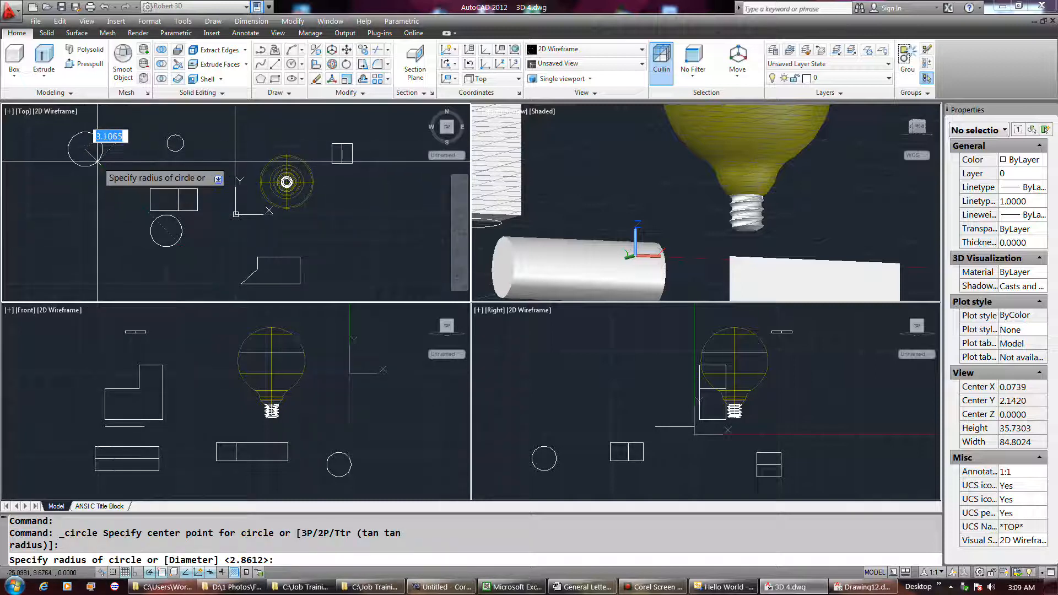
{"action": "left_click", "coordinate": [100, 159]}
{"action": "left_click", "coordinate": [214, 359]}
{"action": "key", "text": "Return"}
{"action": "left_click", "coordinate": [181, 340]}
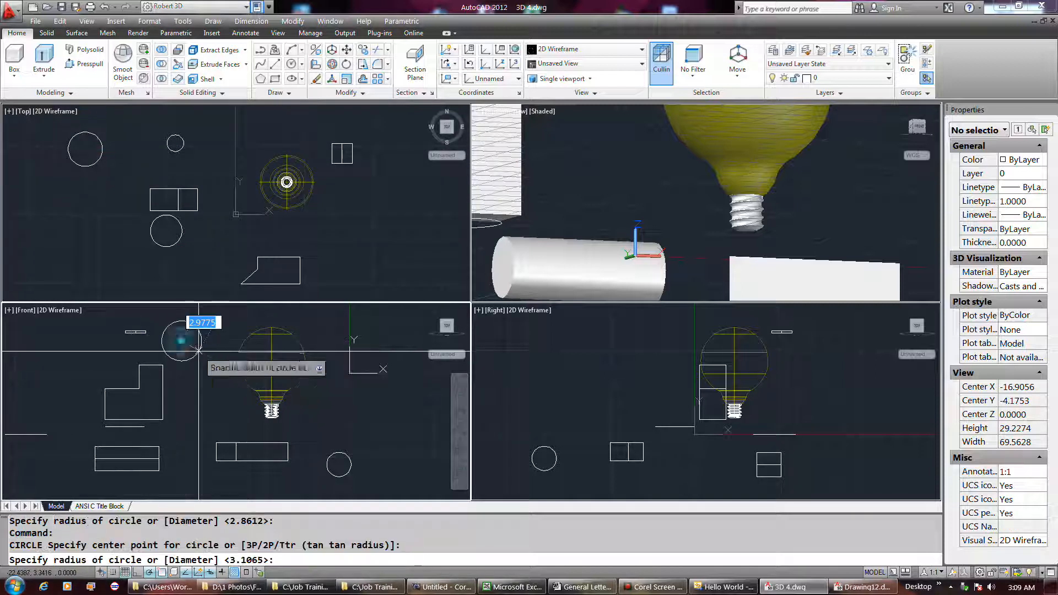
{"action": "left_click", "coordinate": [200, 348]}
Step: Draw a small circle above the existing shapes in the empty area of the Right view
{"action": "left_click", "coordinate": [542, 440]}
{"action": "key", "text": "Return"}
{"action": "left_click", "coordinate": [561, 358]}
{"action": "left_click", "coordinate": [571, 349]}
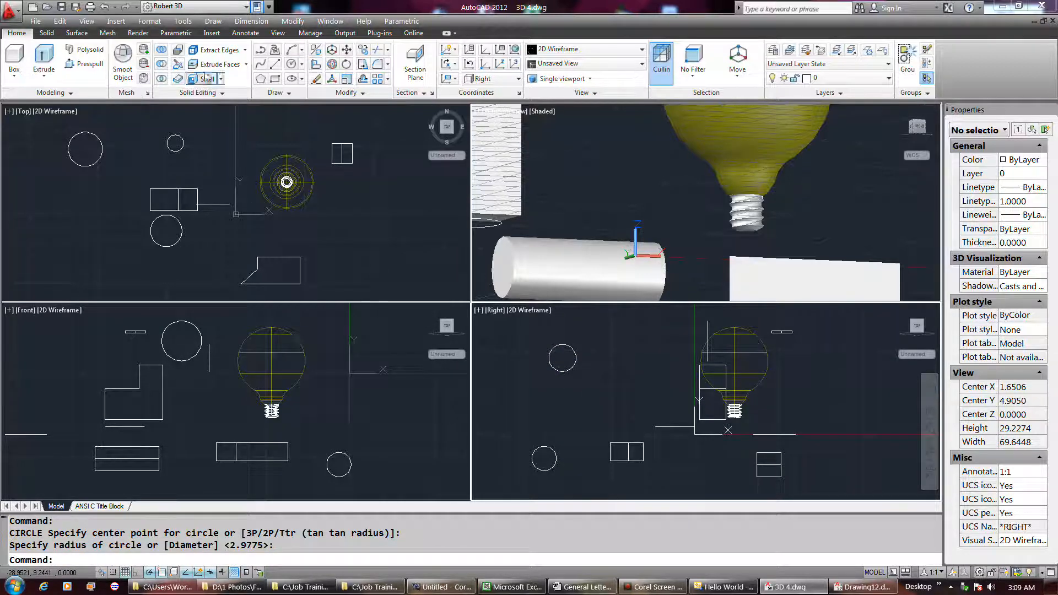
Step: Draw a closed right-triangle polyline below the new circle in the Right view
{"action": "left_click", "coordinate": [257, 56]}
{"action": "left_click", "coordinate": [544, 393]}
{"action": "left_click", "coordinate": [593, 389]}
{"action": "left_click", "coordinate": [593, 421]}
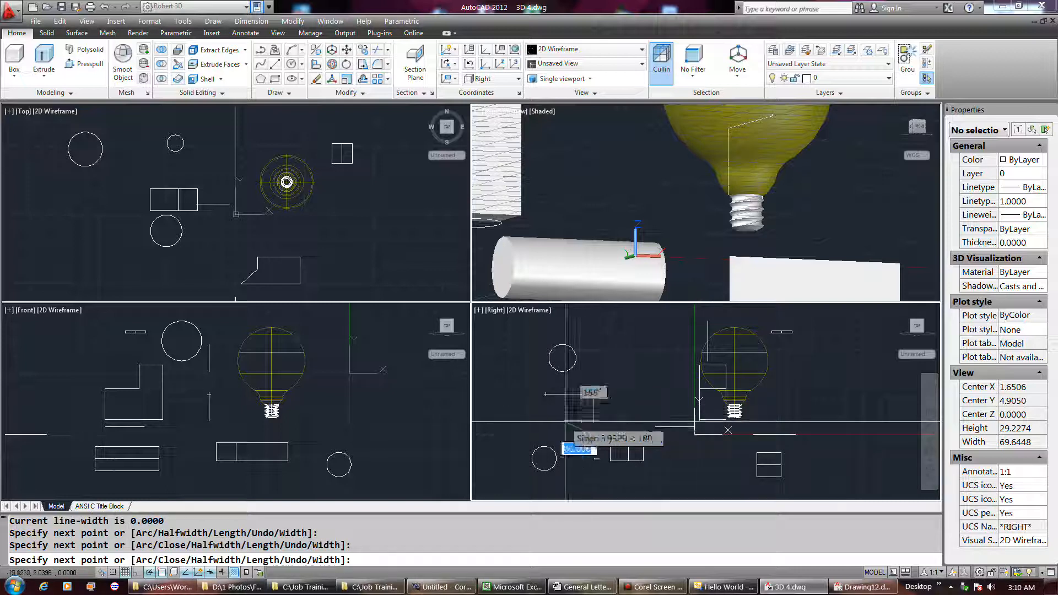
{"action": "left_click", "coordinate": [546, 394]}
{"action": "key", "text": "Return"}
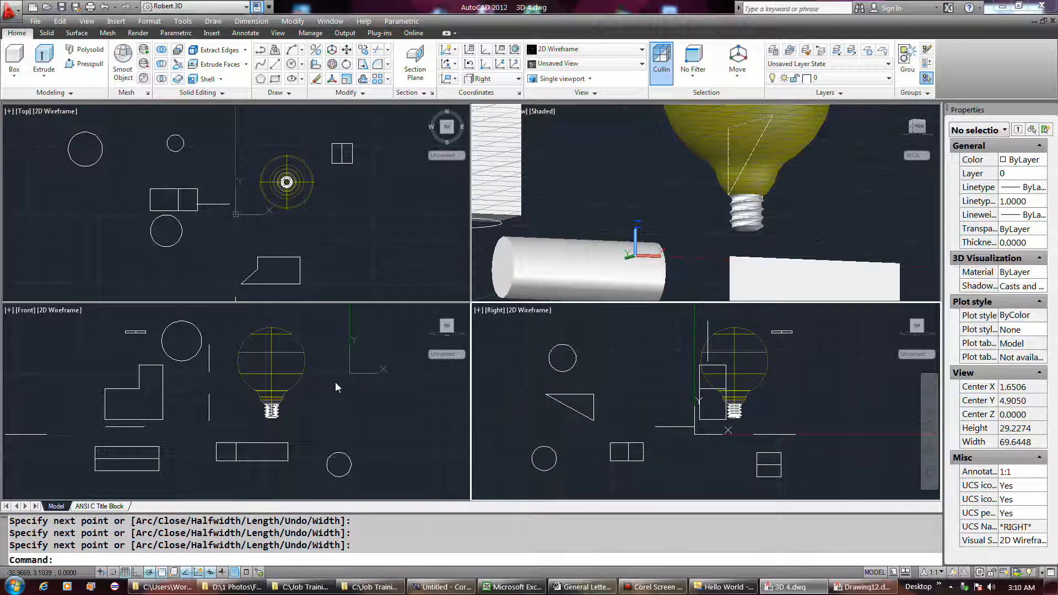
Step: Draw a closed L-shaped polyline beside the light bulb in the Front view, with its inner horizontal edge about 10.5 units long
{"action": "left_click", "coordinate": [342, 401]}
{"action": "key", "text": "Return"}
{"action": "left_click", "coordinate": [274, 399]}
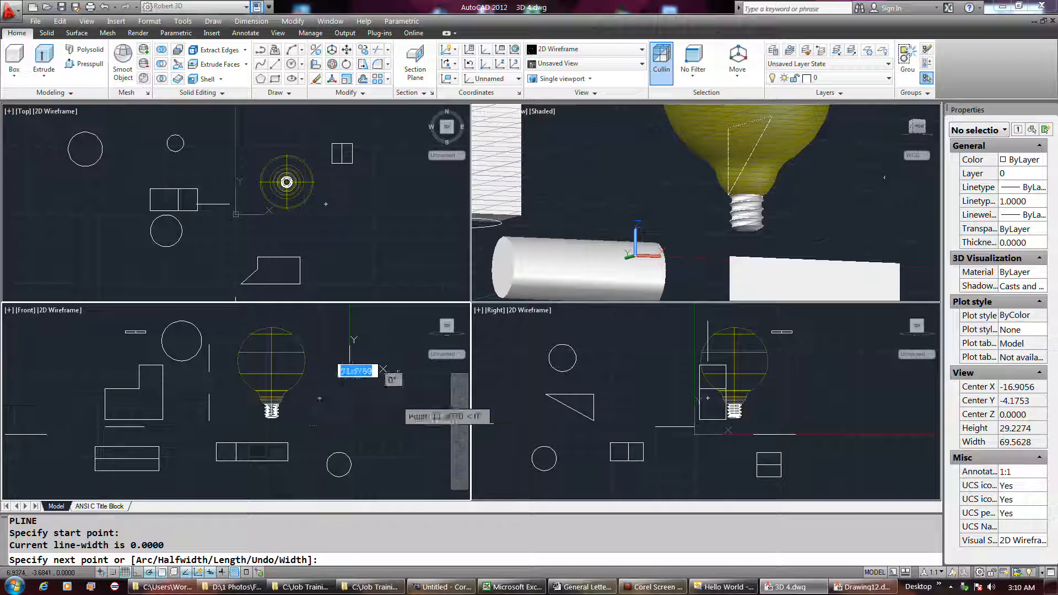
{"action": "left_click", "coordinate": [396, 399]}
{"action": "left_click", "coordinate": [396, 414]}
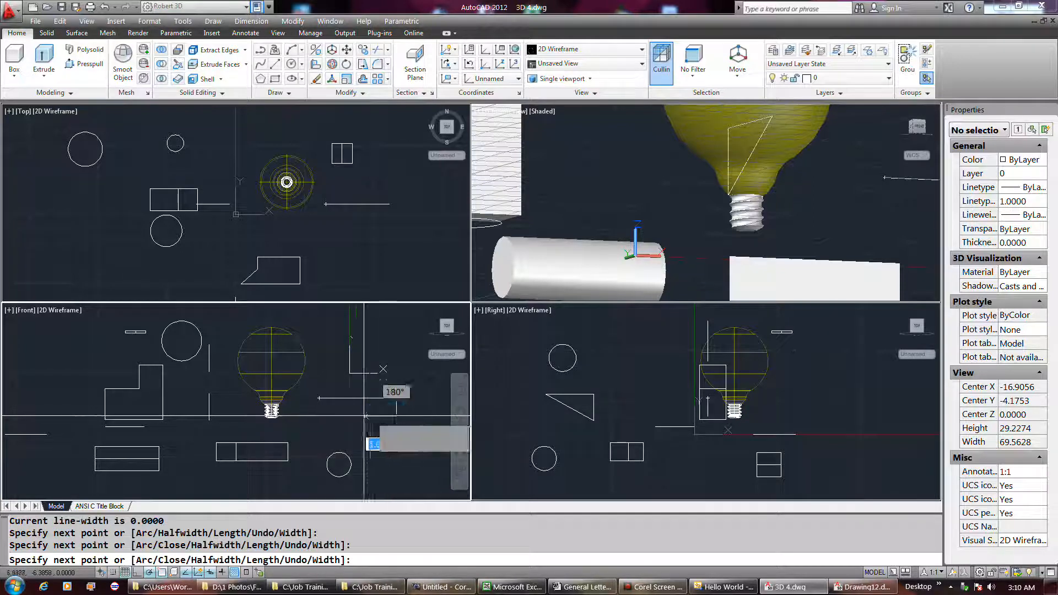
{"action": "left_click", "coordinate": [325, 415]}
{"action": "left_click", "coordinate": [326, 427]}
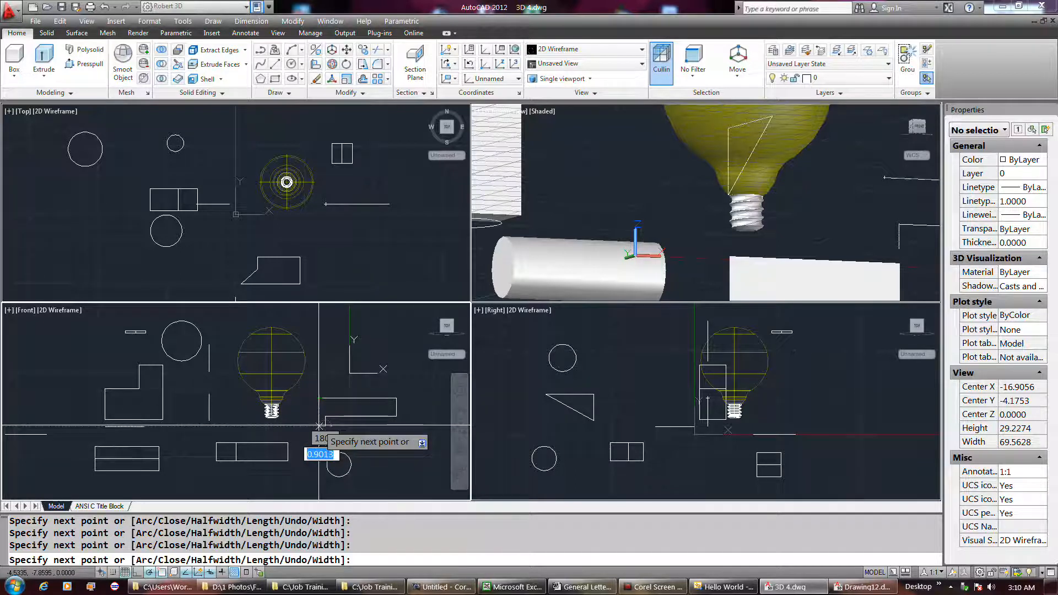
{"action": "left_click", "coordinate": [320, 398]}
{"action": "key", "text": "Return"}
Step: Draw a closed four-sided polyline with one slanted side in the Top view, beside the notched solid
{"action": "left_click", "coordinate": [348, 229]}
{"action": "right_click", "coordinate": [326, 231]}
{"action": "left_click", "coordinate": [325, 232]}
{"action": "left_click", "coordinate": [362, 233]}
{"action": "left_click", "coordinate": [363, 260]}
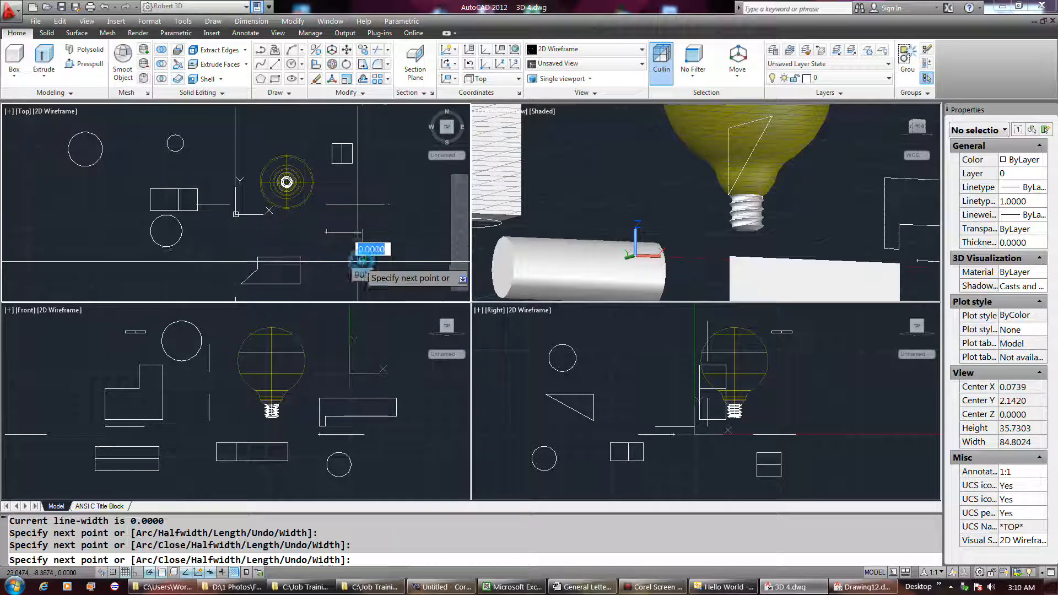
{"action": "left_click", "coordinate": [337, 260]}
{"action": "left_click", "coordinate": [327, 230]}
{"action": "key", "text": "Return"}
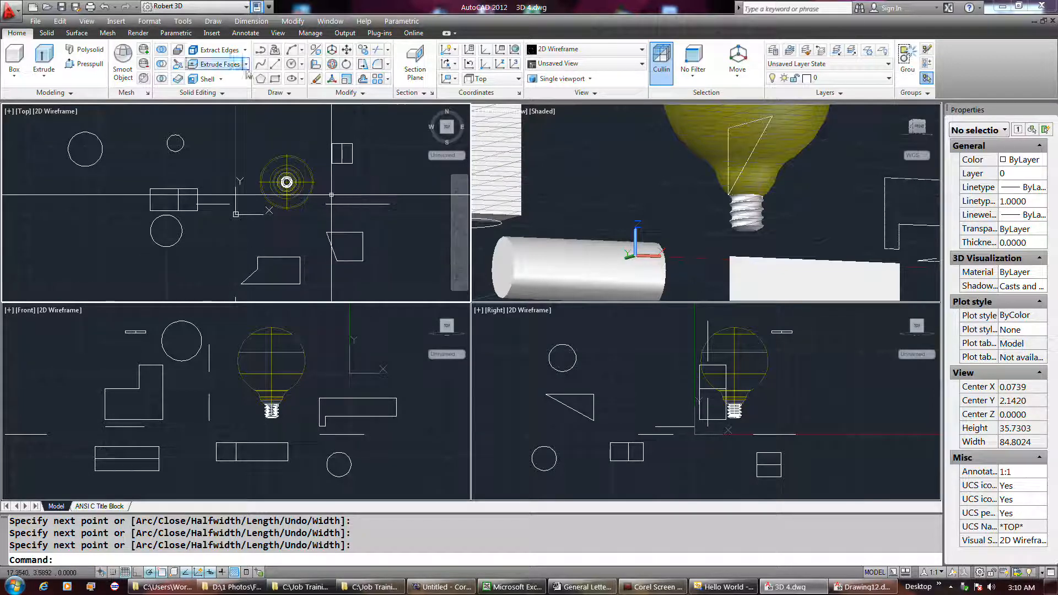
Step: Move the four-sided profile slightly down and to the right in the Top view
{"action": "left_click", "coordinate": [346, 51]}
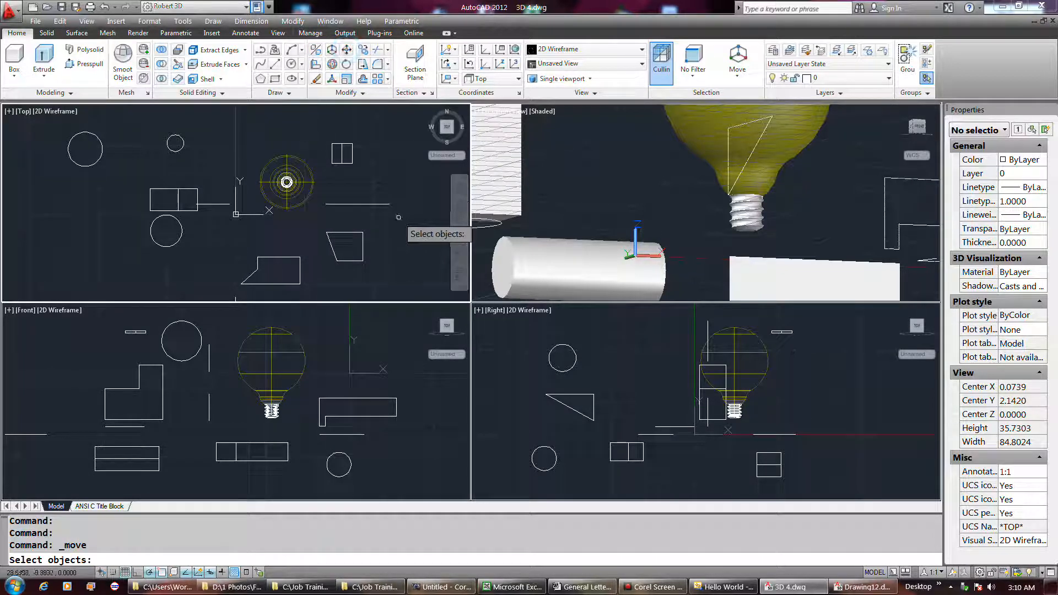
{"action": "left_click", "coordinate": [366, 244]}
{"action": "left_click", "coordinate": [353, 247]}
{"action": "key", "text": "Return"}
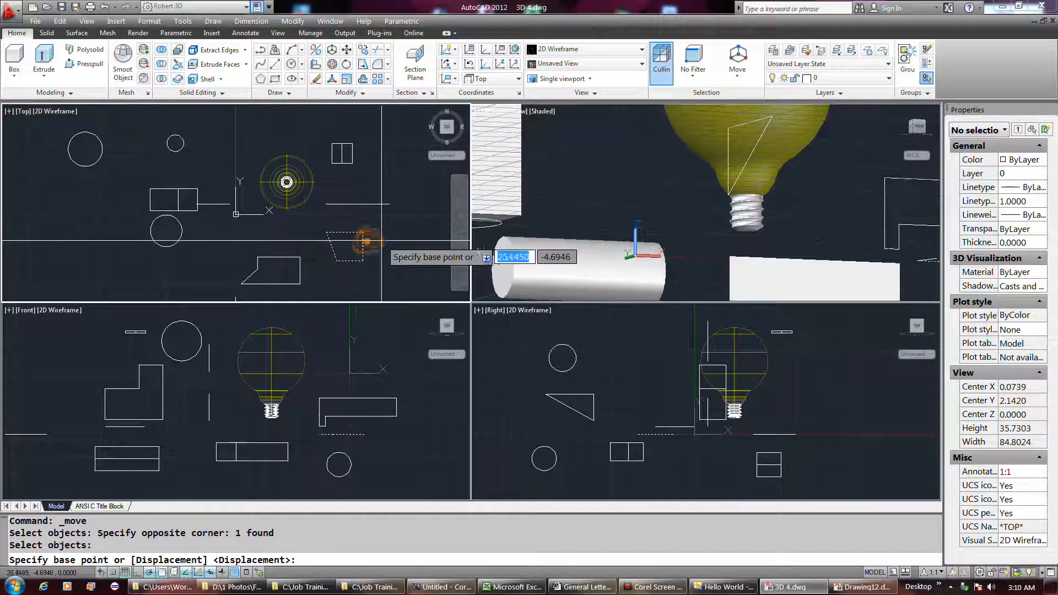
{"action": "left_click", "coordinate": [381, 242]}
{"action": "left_click", "coordinate": [398, 251]}
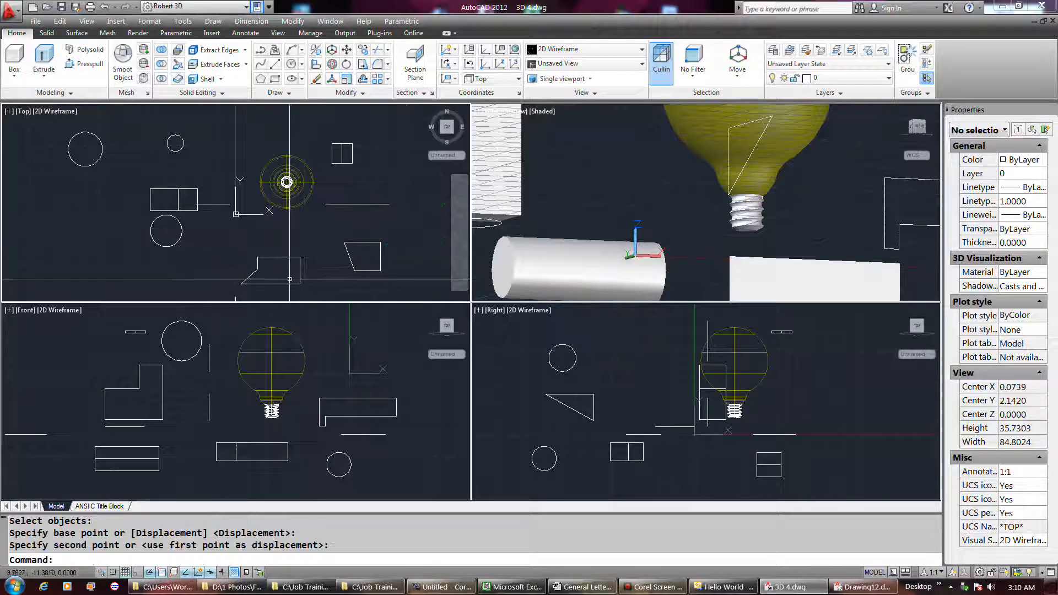
Step: Move the four-sided profile slightly right and down in the Front view
{"action": "left_click", "coordinate": [378, 433]}
{"action": "left_click", "coordinate": [380, 434]}
{"action": "key", "text": "Return"}
{"action": "left_click", "coordinate": [402, 420]}
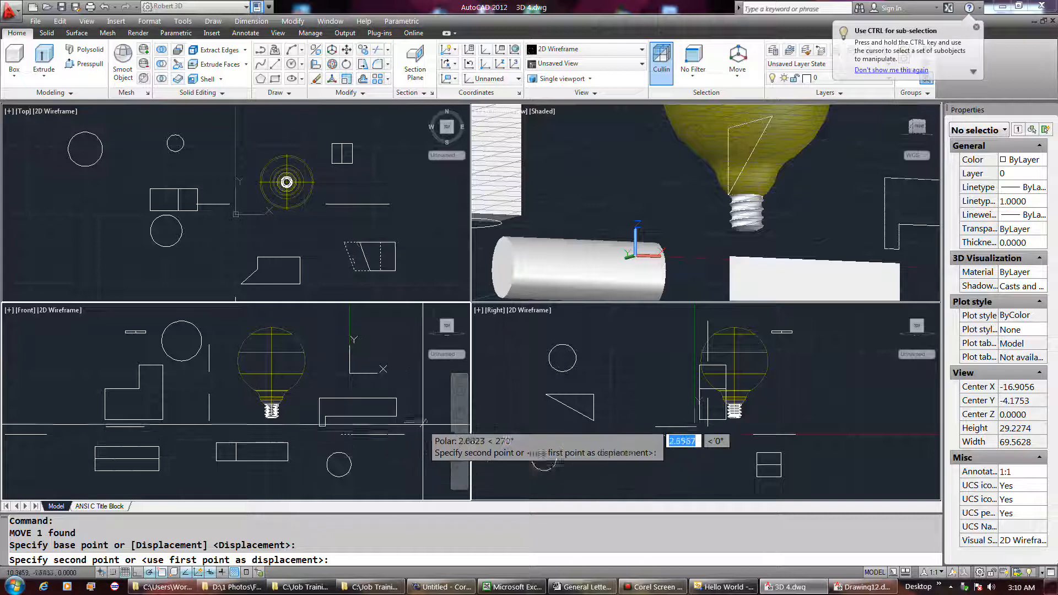
{"action": "left_click", "coordinate": [416, 429]}
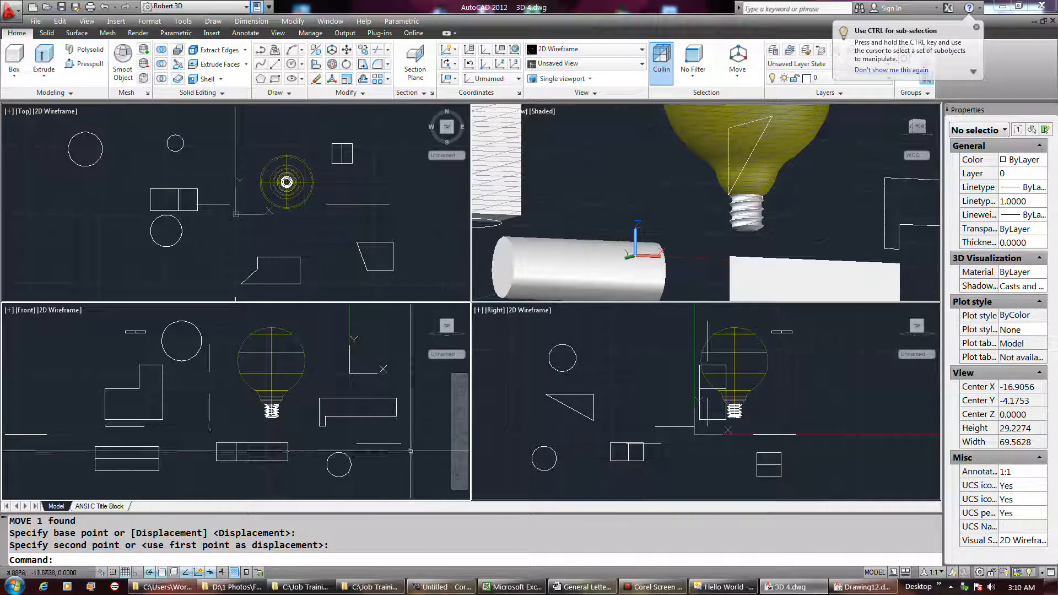
Step: Select the four-sided profile in the Front view and move it about 7.2 units at 45°, picking the points in the Right view
{"action": "left_click", "coordinate": [386, 441]}
{"action": "left_click", "coordinate": [391, 445]}
{"action": "left_click", "coordinate": [386, 445]}
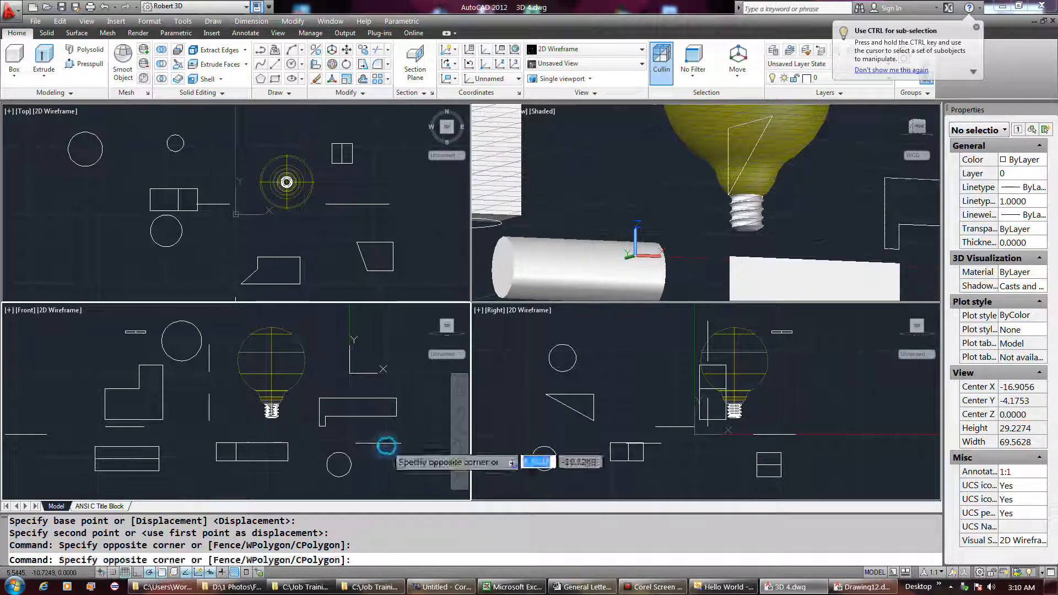
{"action": "left_click", "coordinate": [380, 435]}
{"action": "key", "text": "space"}
{"action": "left_click", "coordinate": [662, 444]}
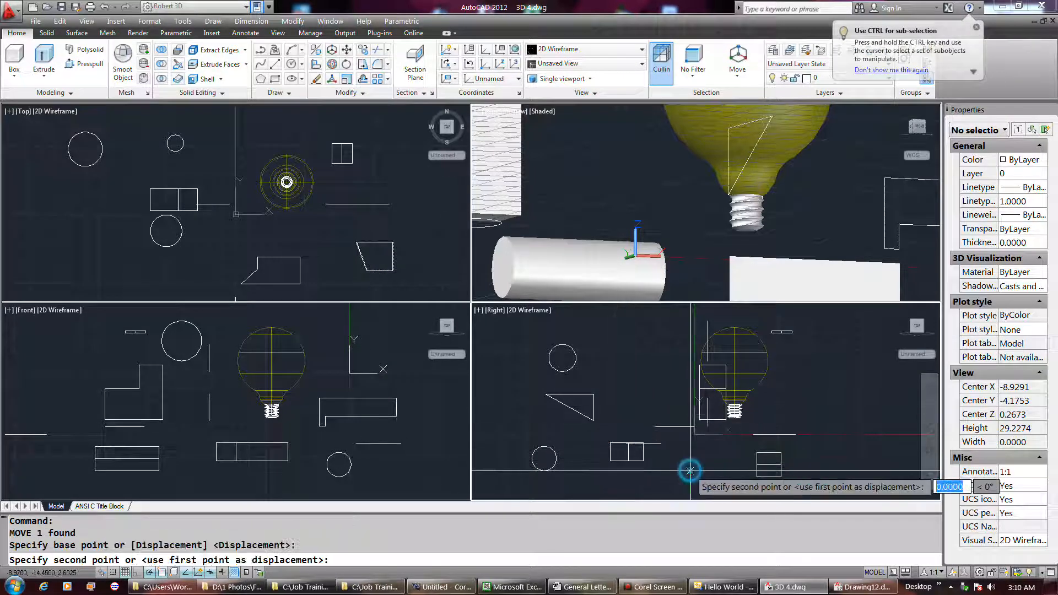
{"action": "left_click", "coordinate": [643, 408]}
Step: Move the four-sided profile about 4.67 units at 101° in the Right view
{"action": "left_click", "coordinate": [643, 409]}
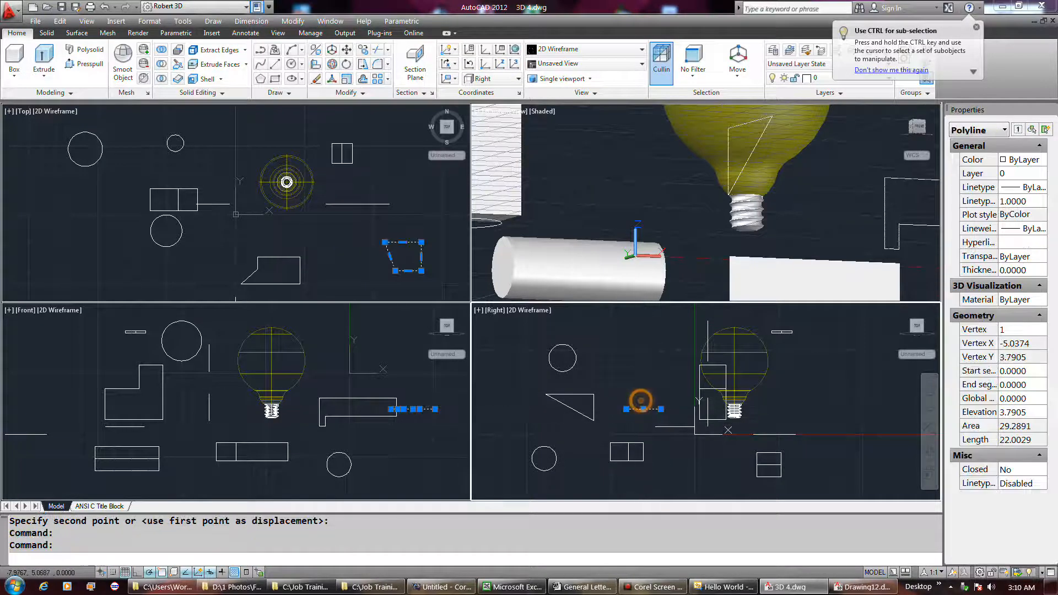
{"action": "key", "text": "space"}
{"action": "left_click", "coordinate": [639, 407]}
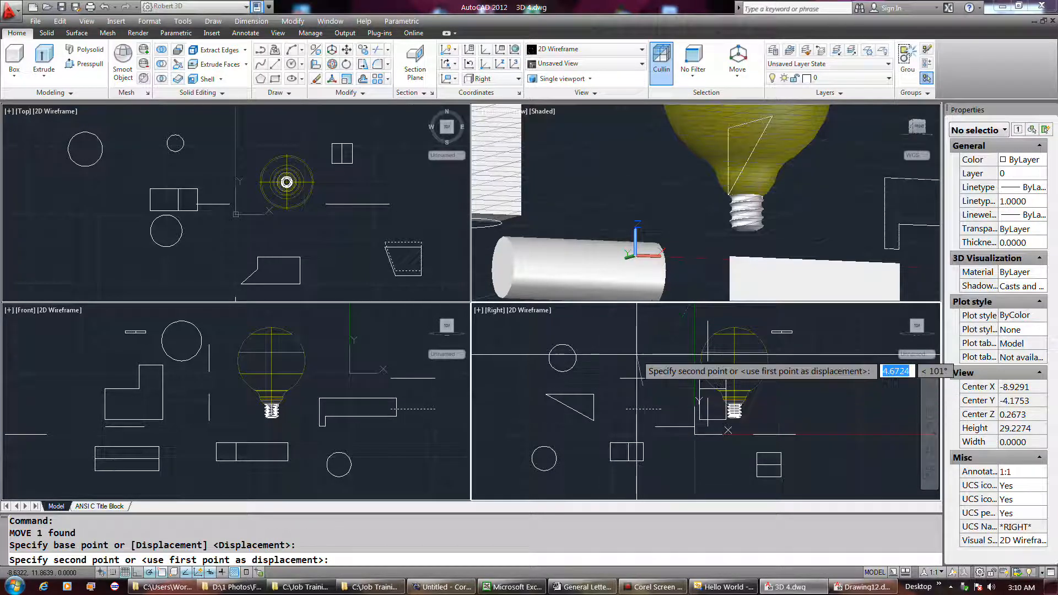
{"action": "left_click", "coordinate": [637, 354]}
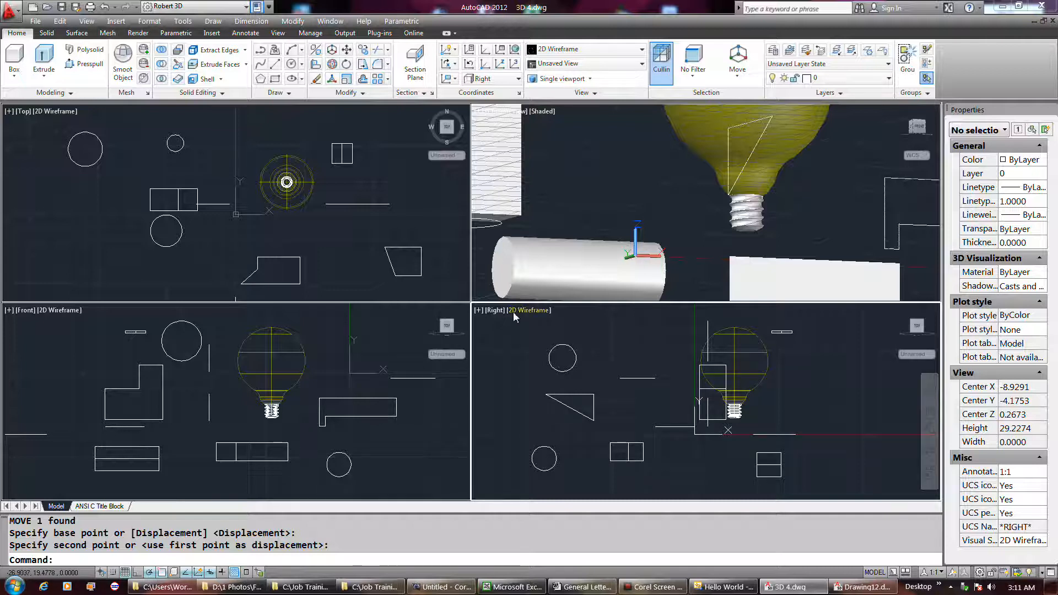
Step: Extrude the L-shaped profile into a solid about 6.61 units deep, setting the height in the Top view
{"action": "left_click", "coordinate": [359, 207]}
{"action": "left_click", "coordinate": [348, 205]}
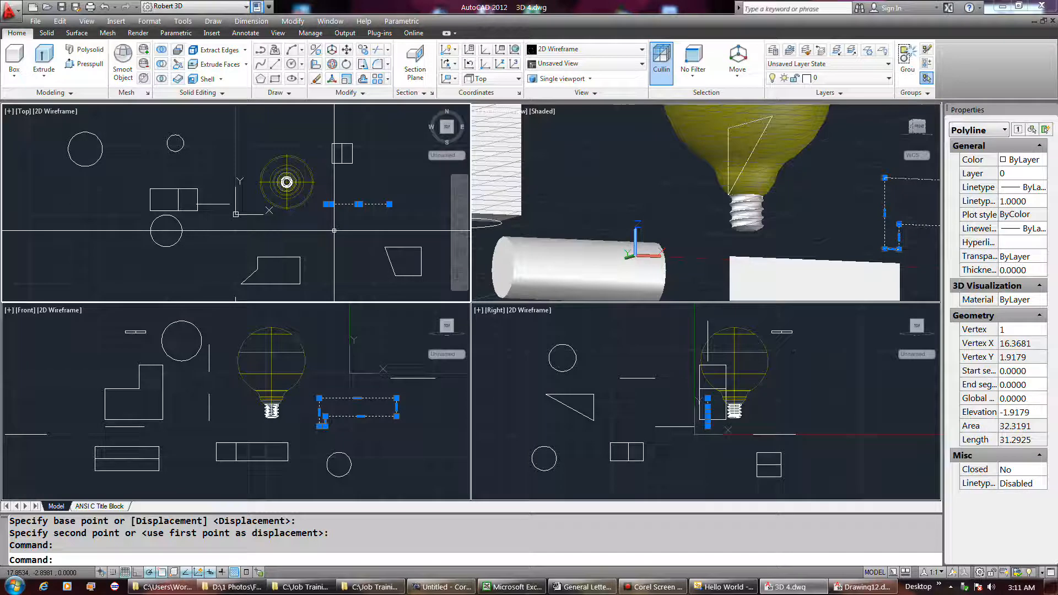
{"action": "left_click", "coordinate": [44, 55]}
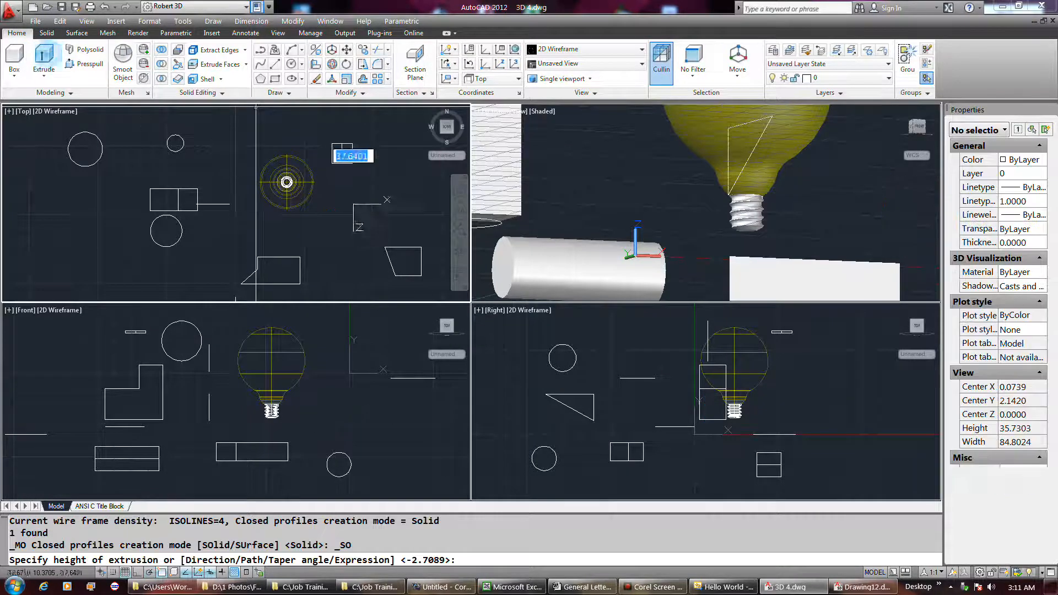
{"action": "left_click", "coordinate": [330, 231]}
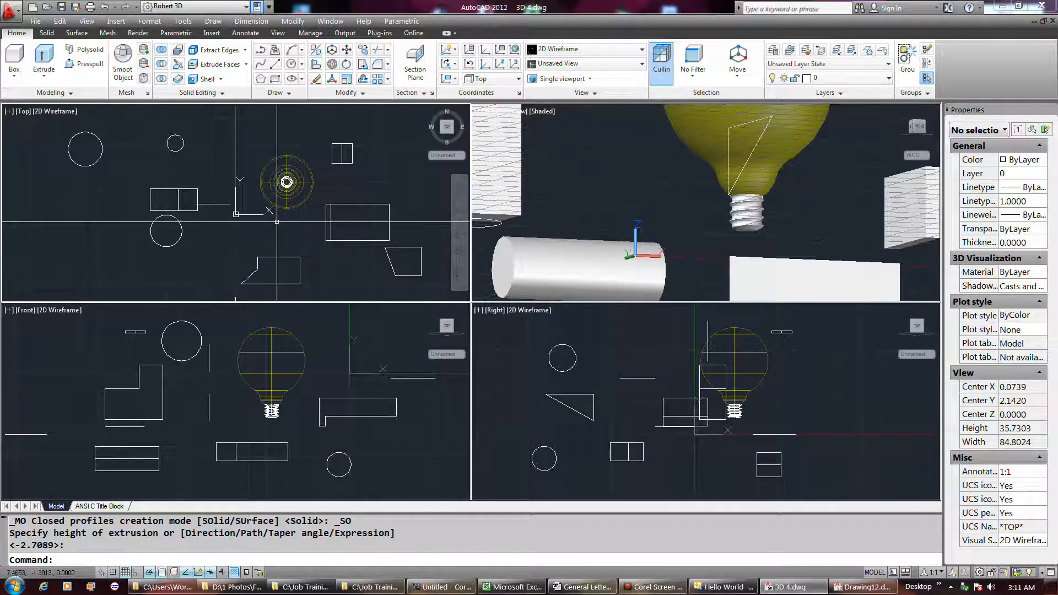
Step: Move the extruded L-shaped solid down and to the left in the Top view
{"action": "mouse_move", "coordinate": [347, 241]}
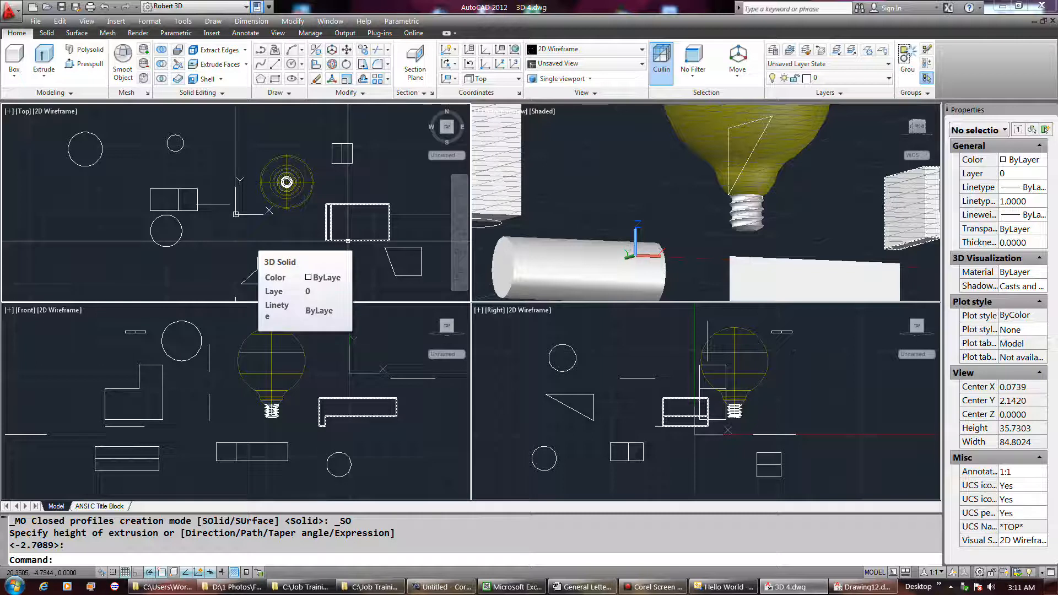
{"action": "left_click", "coordinate": [348, 241]}
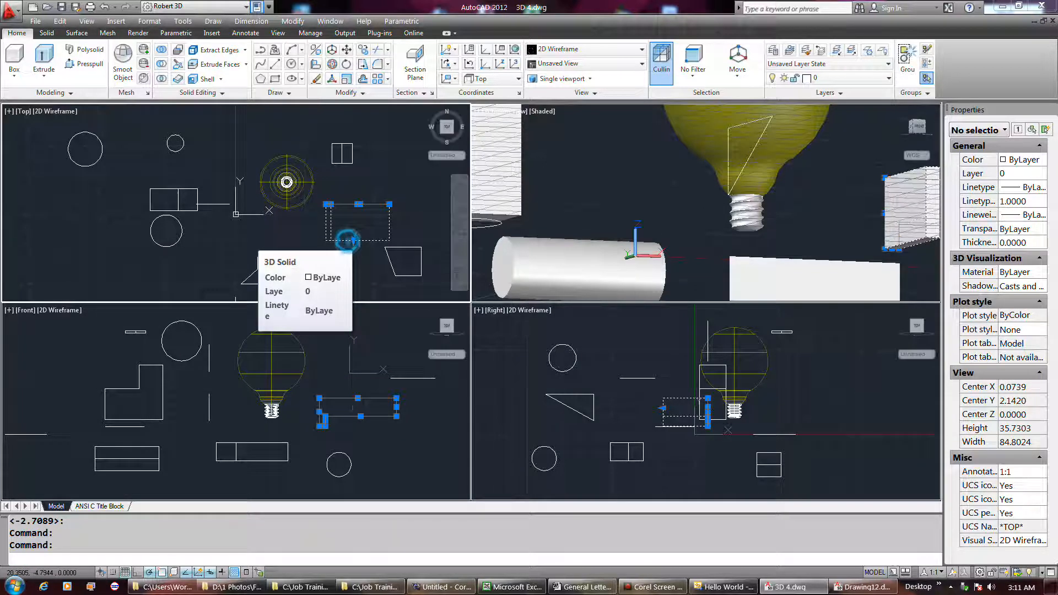
{"action": "left_click", "coordinate": [346, 51]}
{"action": "left_click", "coordinate": [395, 219]}
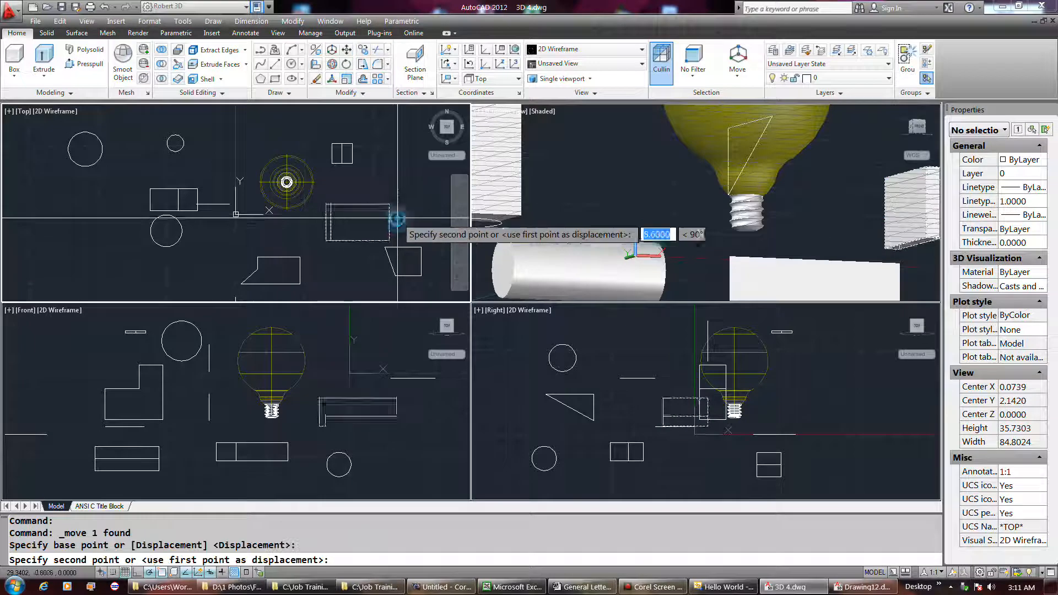
{"action": "left_click", "coordinate": [372, 241]}
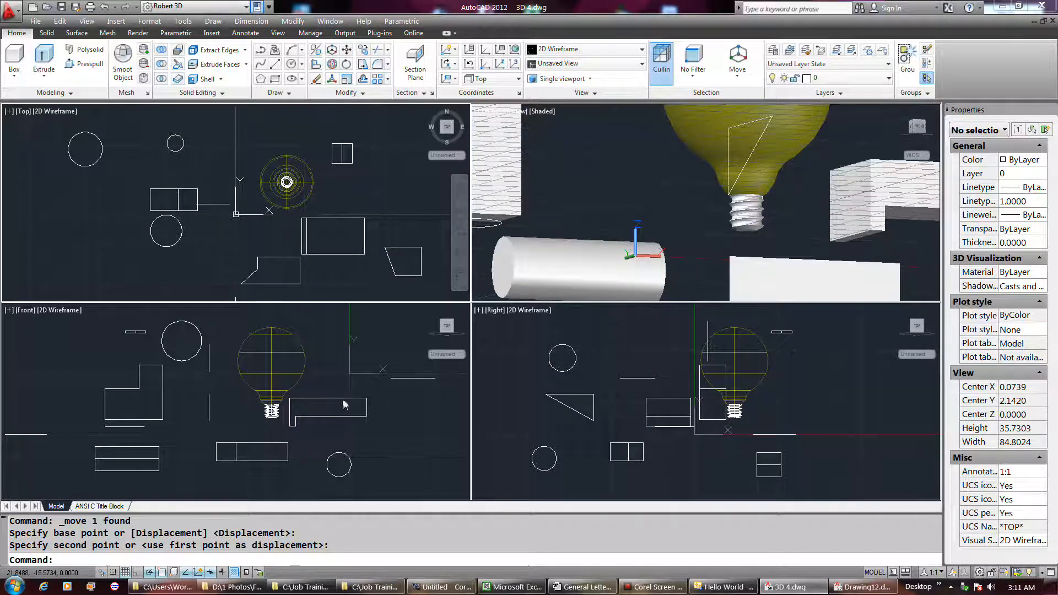
Step: Select the L-shaped solid in the Top view and move it to the right in the Front view
{"action": "left_click", "coordinate": [347, 267]}
{"action": "left_click", "coordinate": [336, 244]}
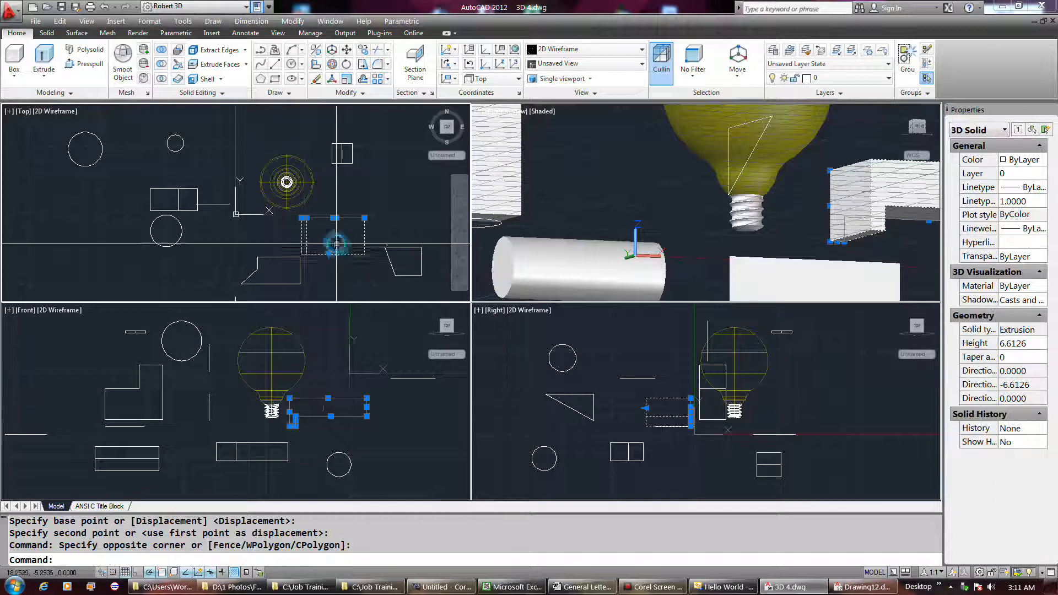
{"action": "right_click", "coordinate": [356, 406]}
{"action": "left_click", "coordinate": [343, 425]}
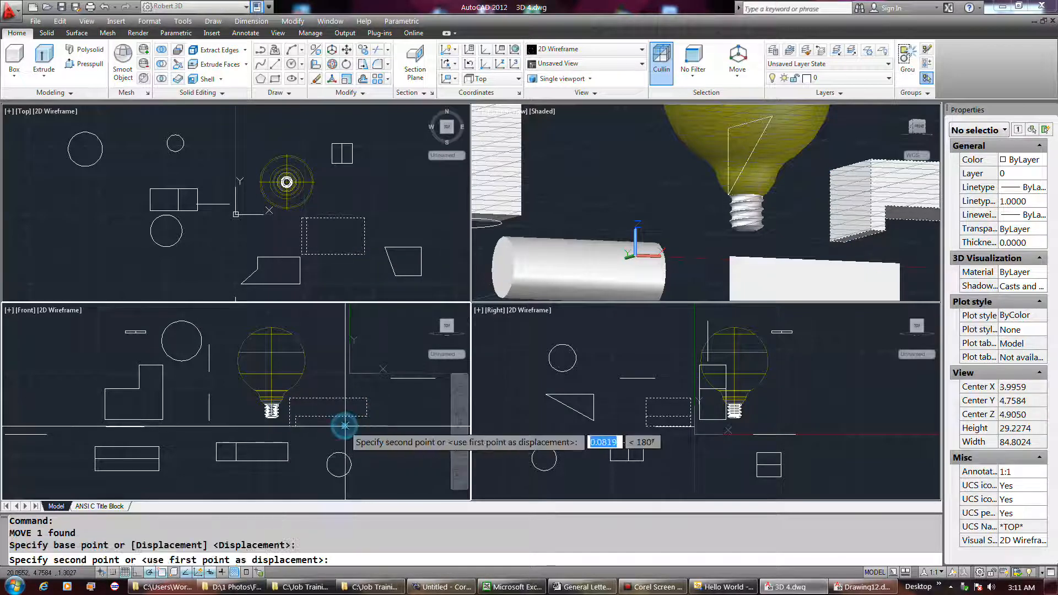
{"action": "left_click", "coordinate": [389, 432]}
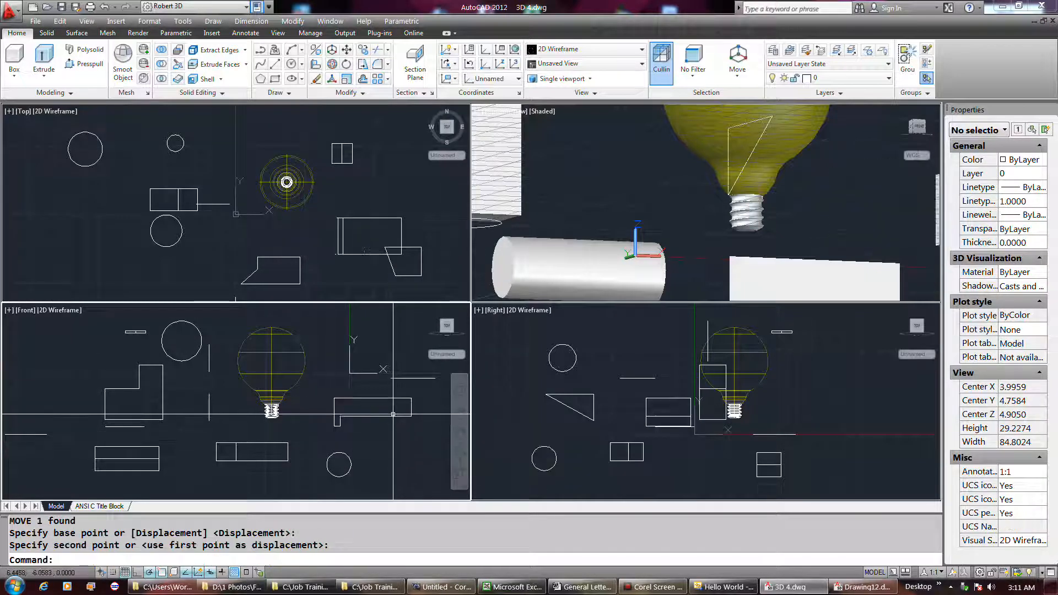
Step: Move the L-shaped solid slightly further right and down in the Front view
{"action": "left_click", "coordinate": [394, 433]}
{"action": "left_click", "coordinate": [380, 407]}
{"action": "right_click", "coordinate": [386, 420]}
{"action": "left_click", "coordinate": [388, 435]}
{"action": "left_click", "coordinate": [400, 443]}
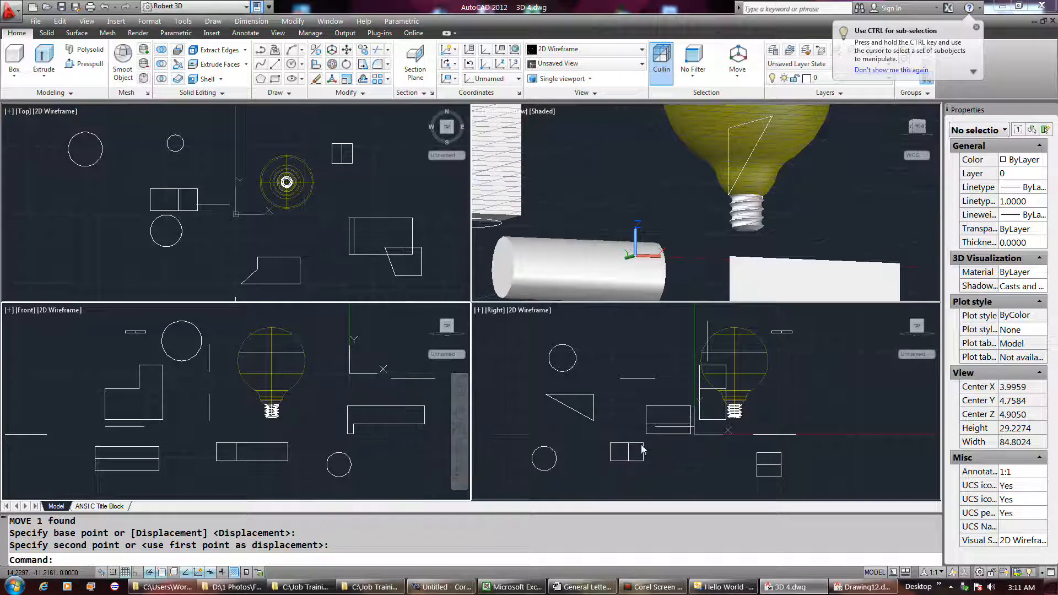
Step: Move the L-shaped solid to the left in the Right view
{"action": "left_click", "coordinate": [651, 409]}
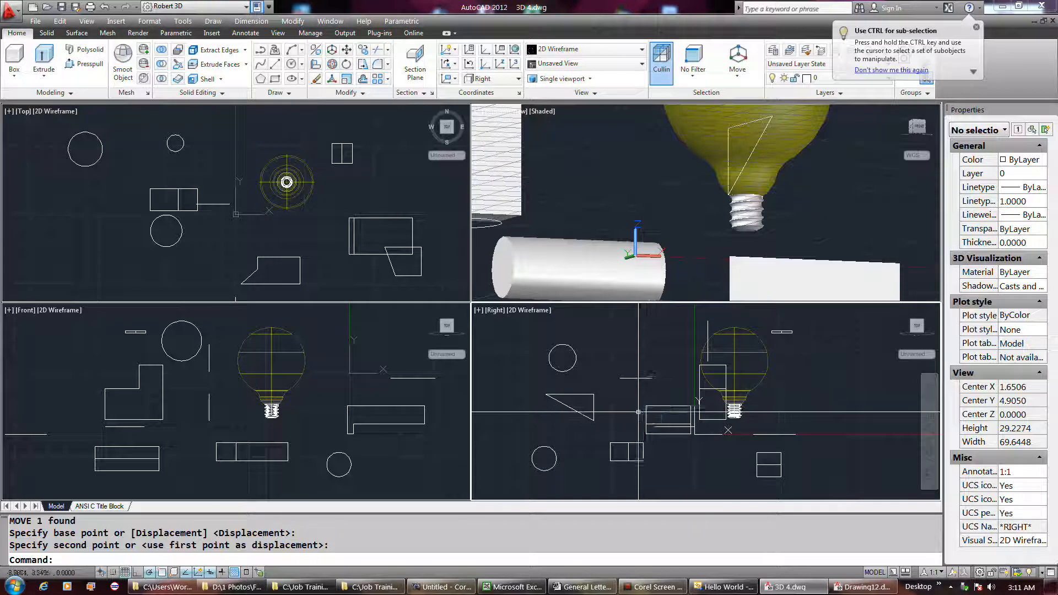
{"action": "left_click", "coordinate": [642, 411]}
{"action": "left_click", "coordinate": [650, 416]}
{"action": "left_click", "coordinate": [652, 415]}
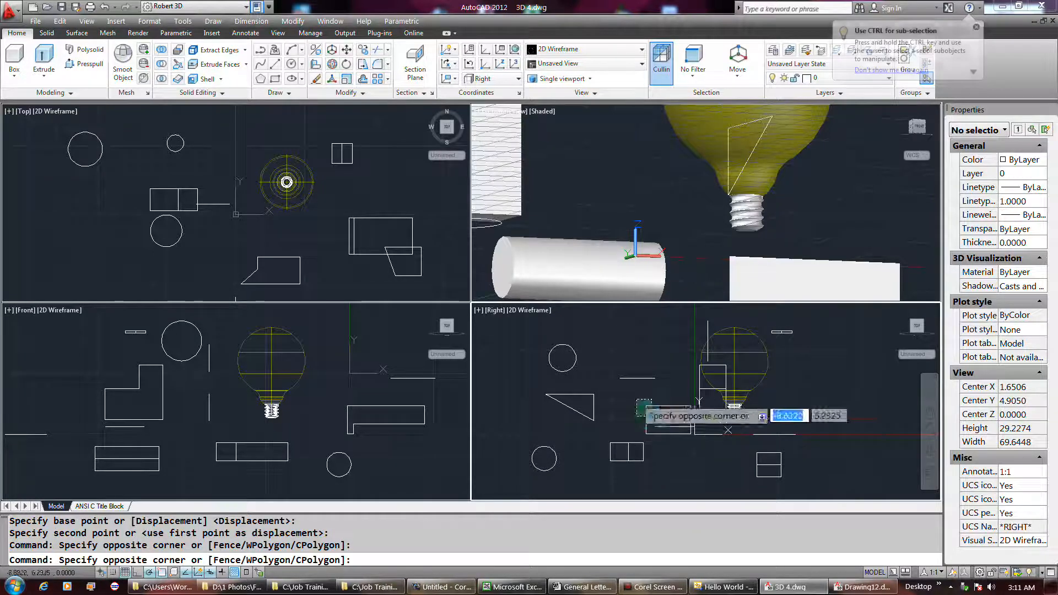
{"action": "left_click", "coordinate": [640, 407]}
{"action": "key", "text": "Return"}
{"action": "left_click", "coordinate": [691, 407]}
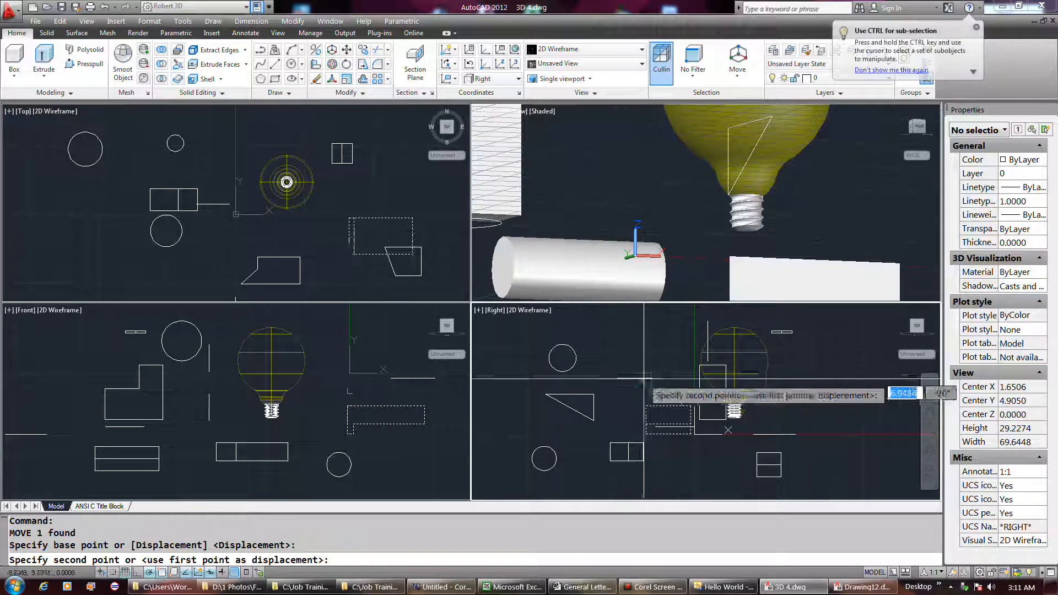
{"action": "left_click", "coordinate": [615, 436]}
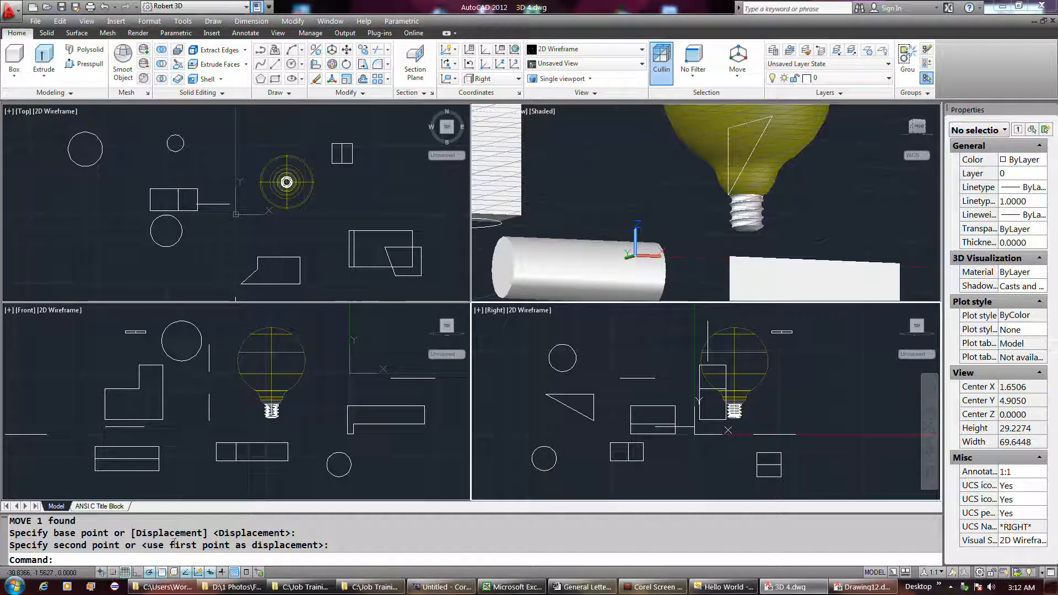
{"action": "left_click", "coordinate": [125, 573]}
{"action": "left_click", "coordinate": [125, 573]}
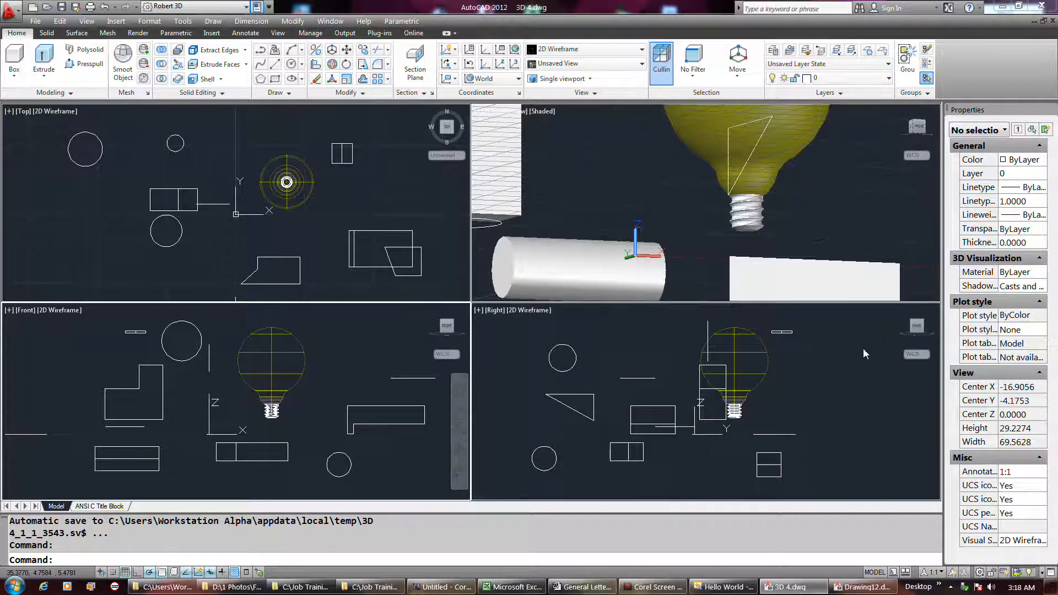
{"action": "left_click", "coordinate": [922, 356]}
{"action": "left_click", "coordinate": [925, 357]}
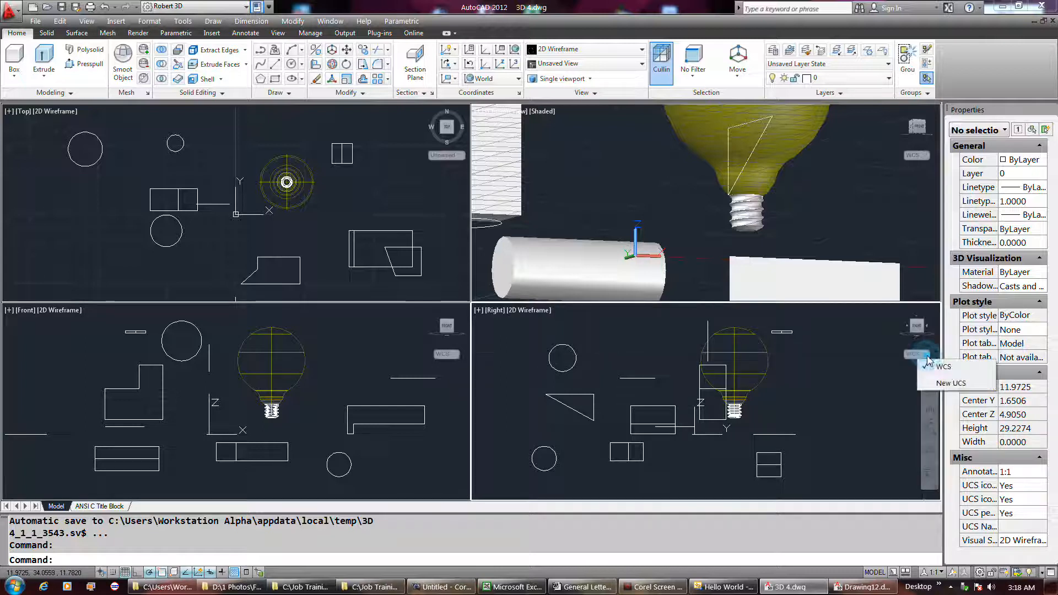
{"action": "left_click", "coordinate": [937, 384]}
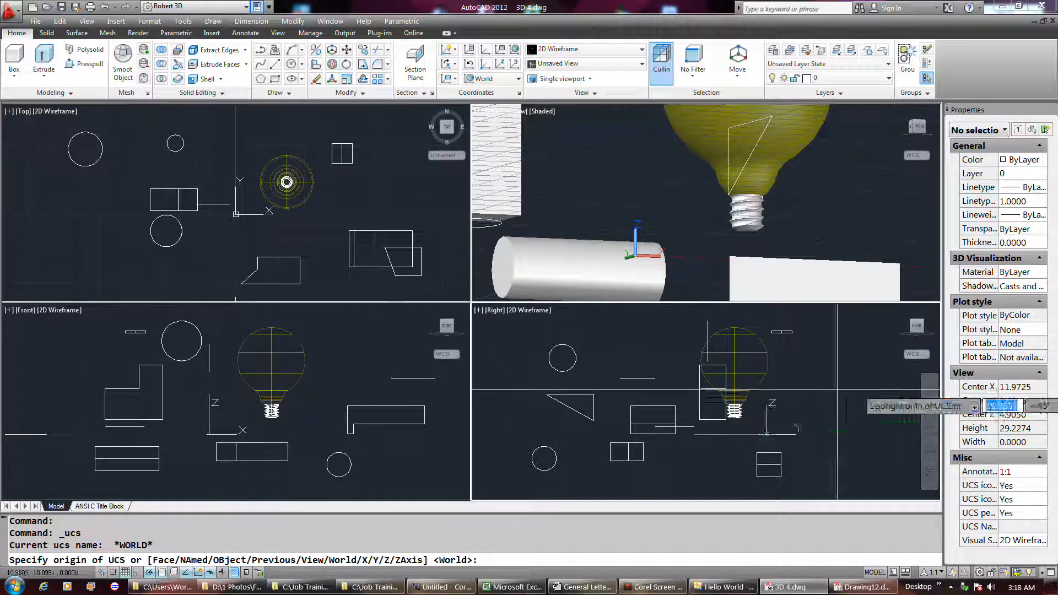
{"action": "left_click", "coordinate": [712, 433]}
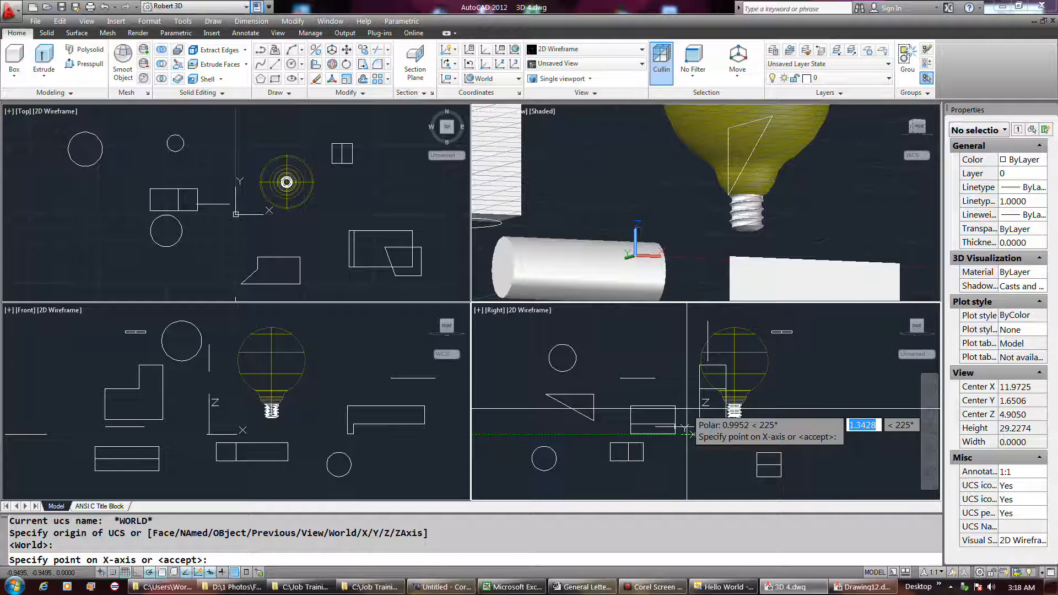
{"action": "key", "text": "Escape"}
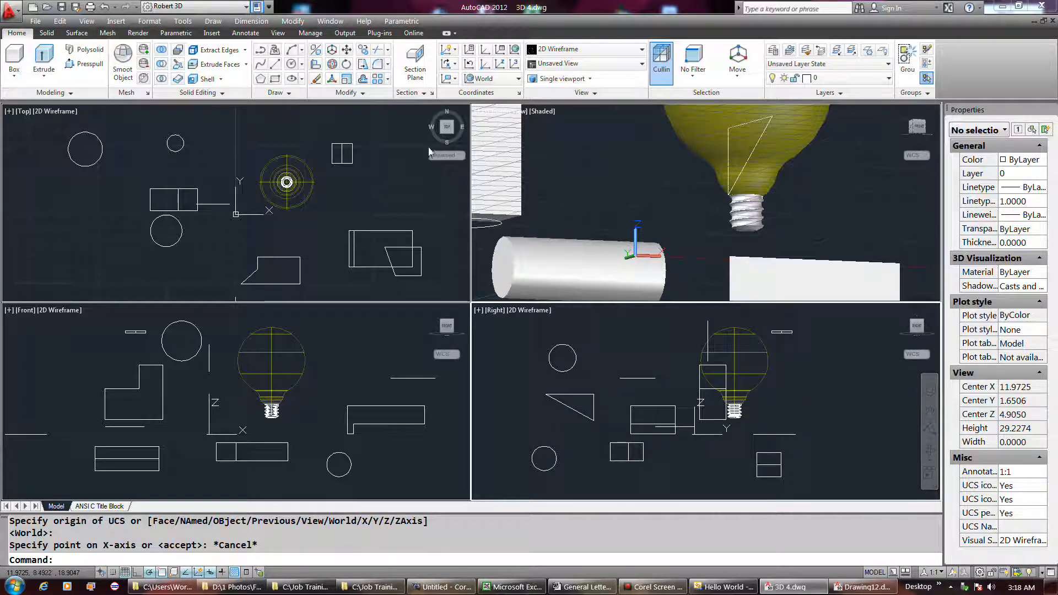
Step: Set the Top viewport's coordinate system to WCS
{"action": "left_click", "coordinate": [460, 161]}
{"action": "left_click", "coordinate": [461, 162]}
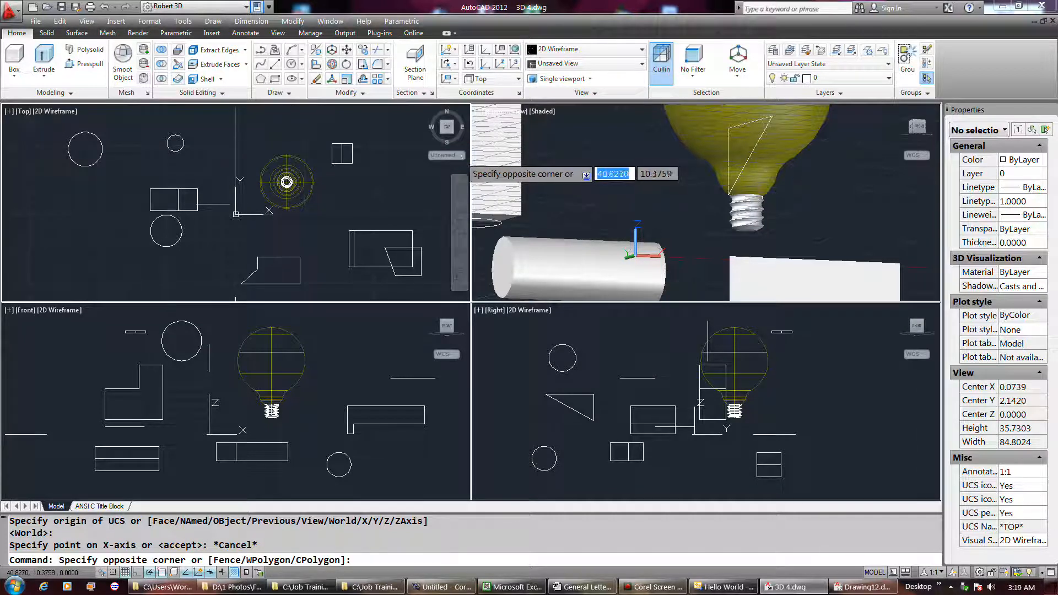
{"action": "left_click", "coordinate": [459, 157]}
{"action": "left_click", "coordinate": [468, 168]}
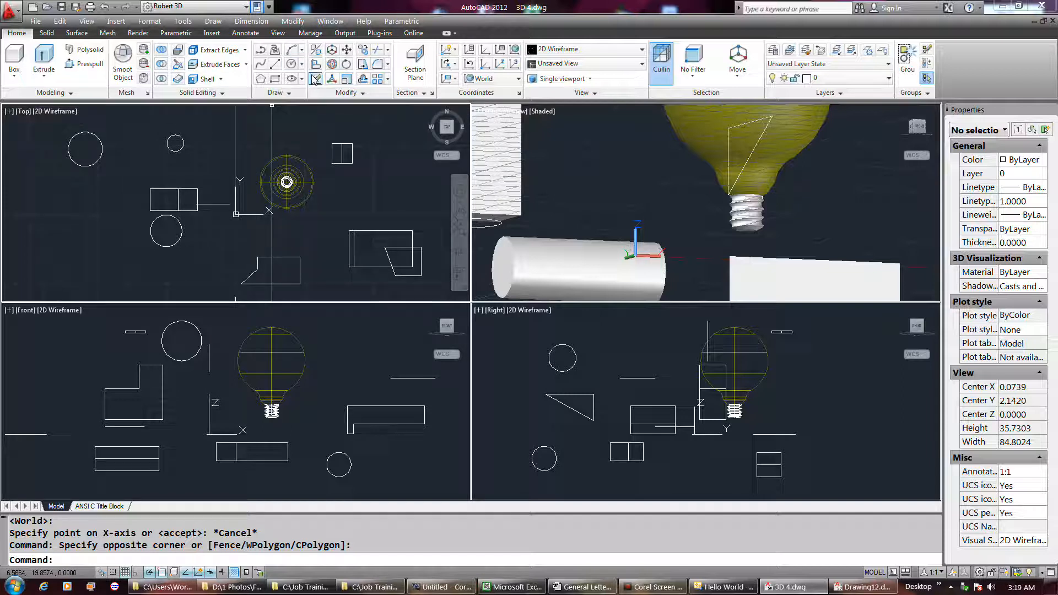
Step: Move the short cylinder right of the light bulb slightly up and to the left in the Top view
{"action": "left_click", "coordinate": [347, 54]}
{"action": "left_click", "coordinate": [363, 191]}
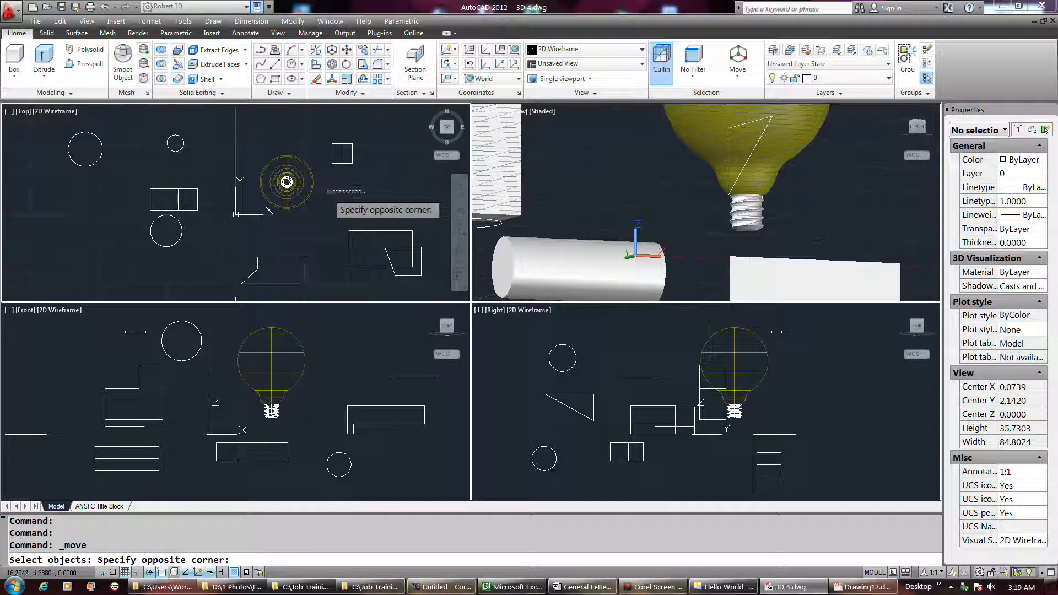
{"action": "left_click", "coordinate": [326, 191]}
{"action": "left_click", "coordinate": [326, 193]}
{"action": "left_click", "coordinate": [353, 159]}
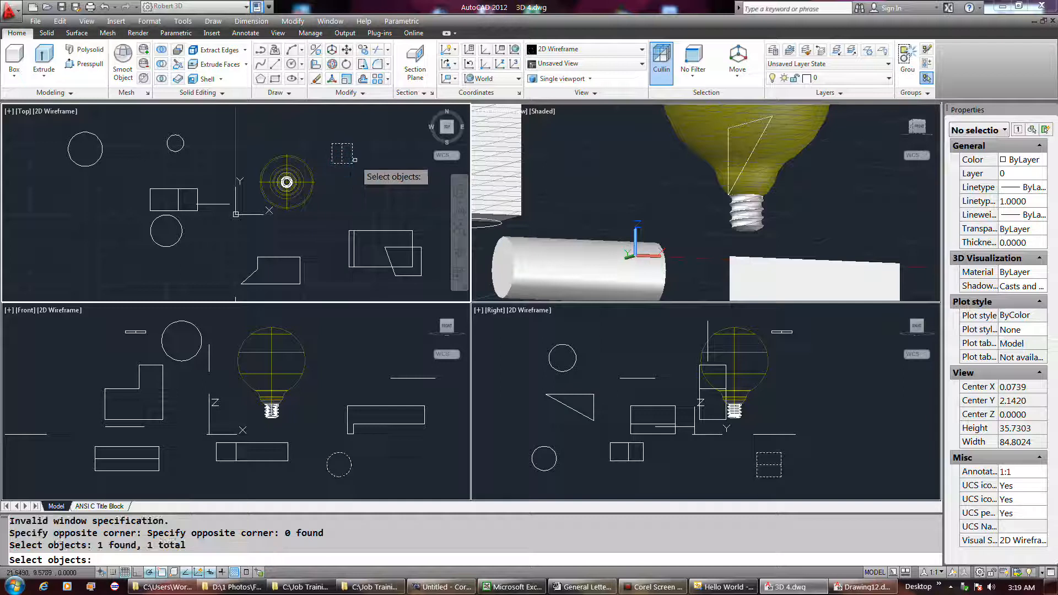
{"action": "key", "text": "Return"}
{"action": "left_click", "coordinate": [372, 165]}
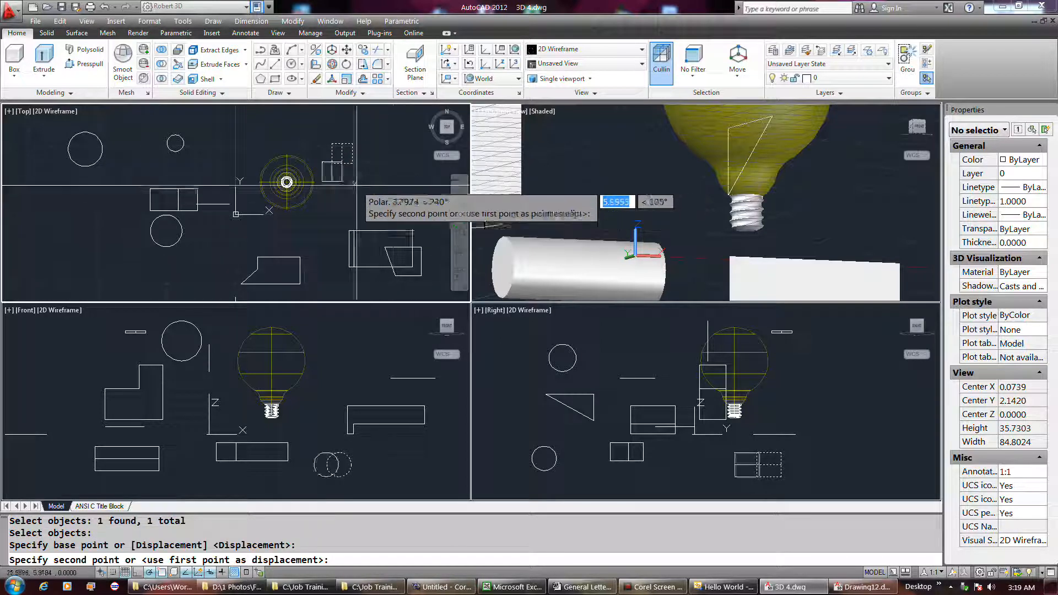
{"action": "left_click", "coordinate": [338, 156]}
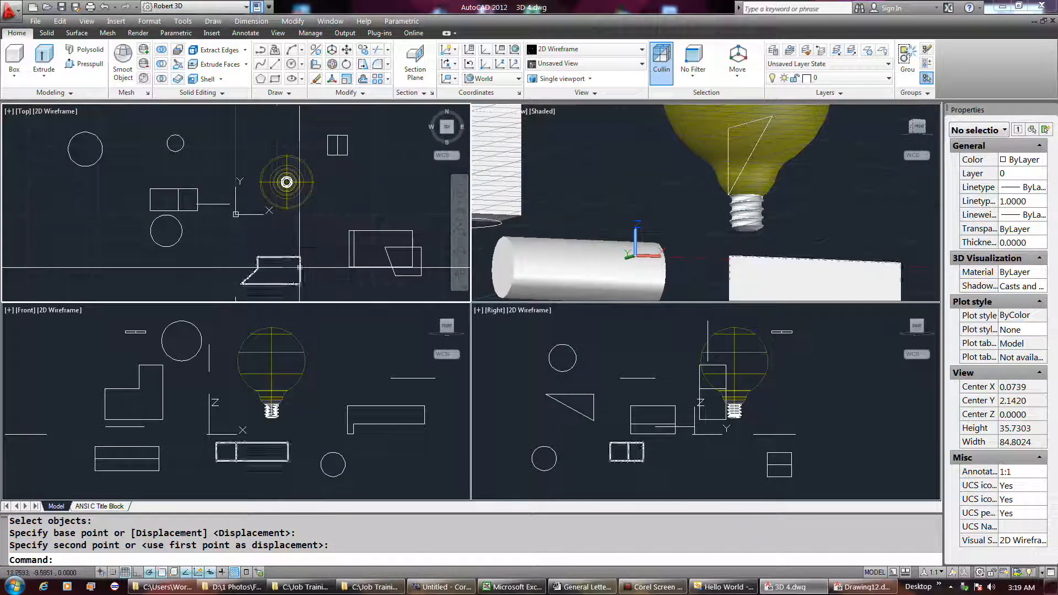
Step: Move the L-shaped solid slightly left and down in the Top view
{"action": "left_click", "coordinate": [370, 274]}
{"action": "left_click", "coordinate": [359, 264]}
{"action": "key", "text": "Return"}
{"action": "left_click", "coordinate": [350, 262]}
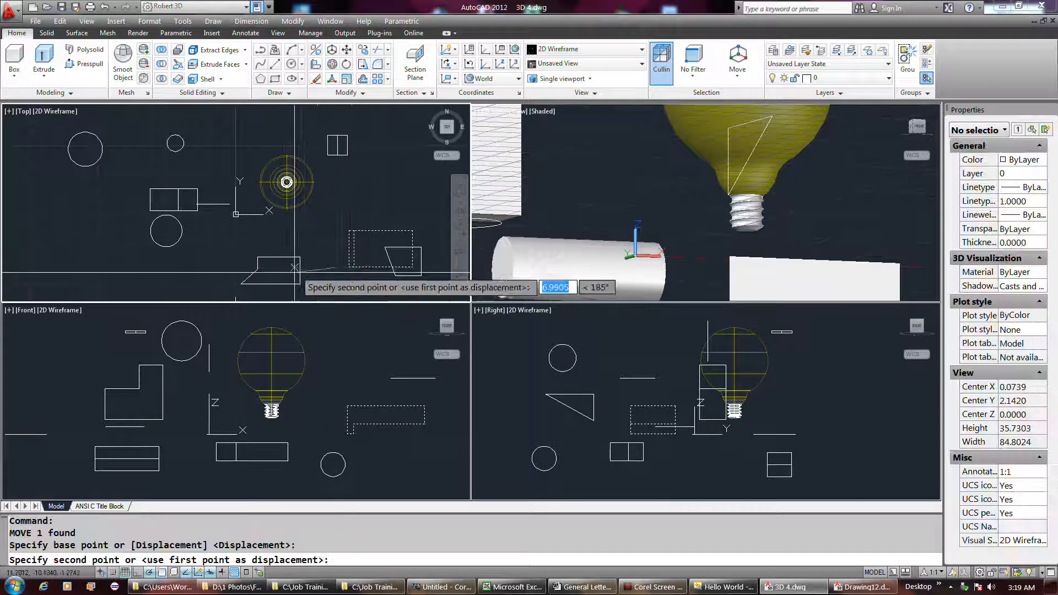
{"action": "left_click", "coordinate": [337, 268]}
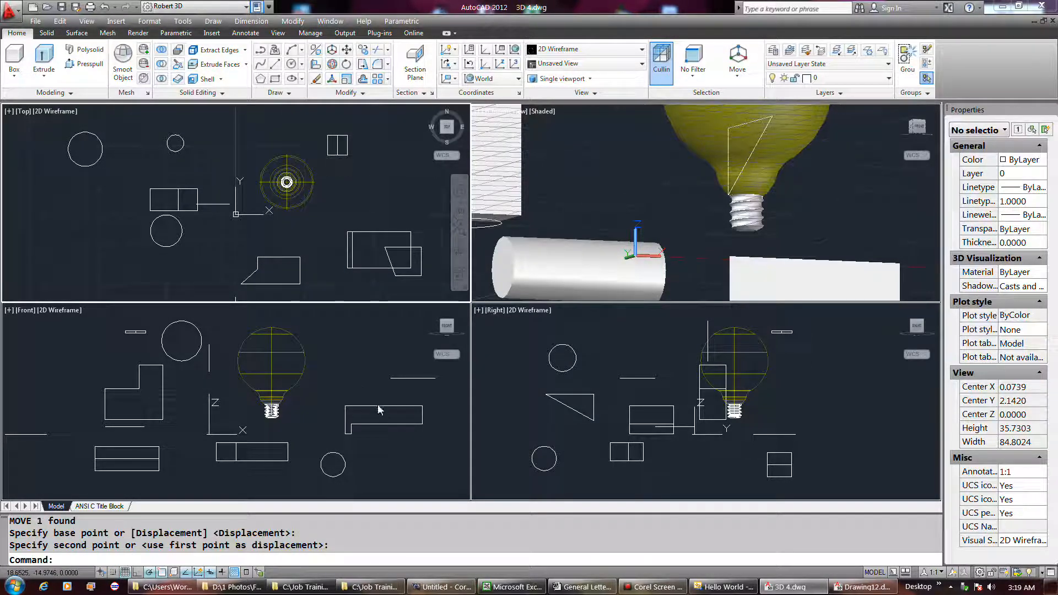
Step: Move the L-shaped solid a short distance left in the Front view
{"action": "left_click", "coordinate": [378, 409]}
{"action": "left_click", "coordinate": [375, 406]}
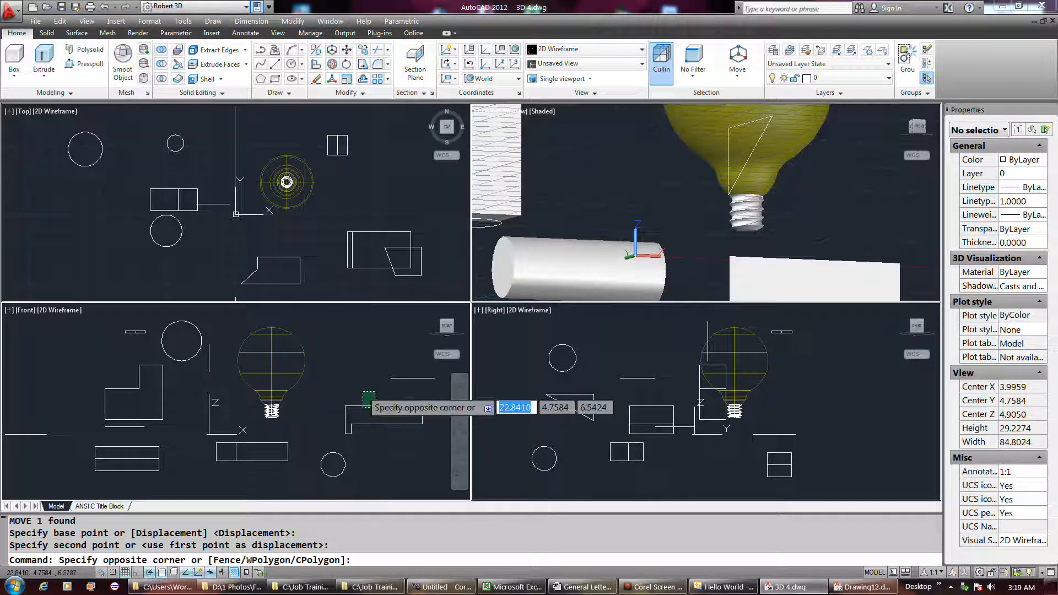
{"action": "left_click", "coordinate": [363, 391]}
{"action": "key", "text": "Return"}
{"action": "left_click", "coordinate": [366, 378]}
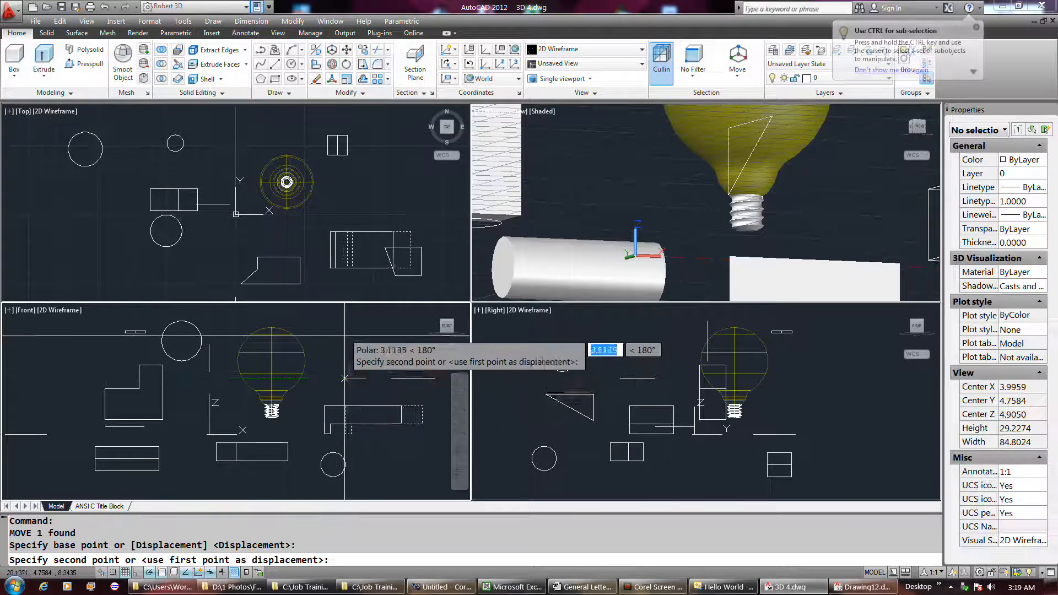
{"action": "left_click", "coordinate": [372, 412]}
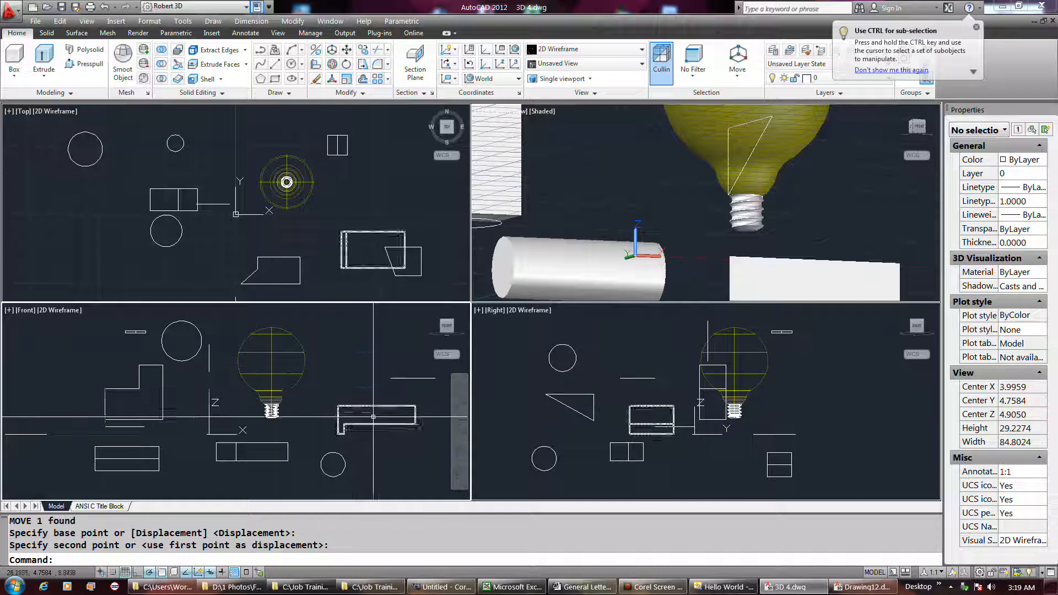
{"action": "left_click", "coordinate": [656, 410]}
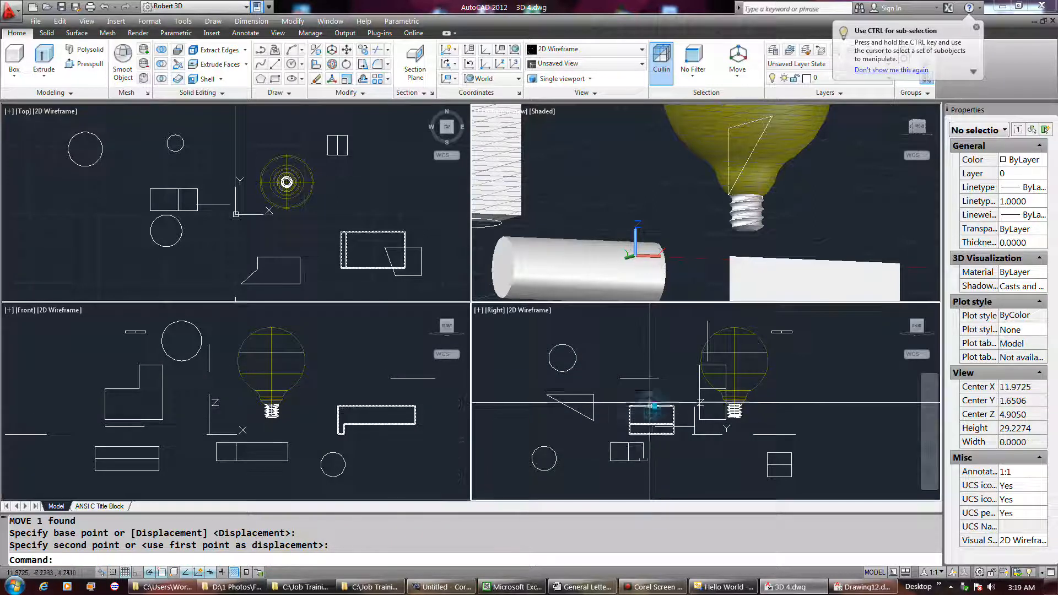
{"action": "key", "text": "Return"}
{"action": "left_click", "coordinate": [648, 406]}
{"action": "left_click", "coordinate": [627, 388]}
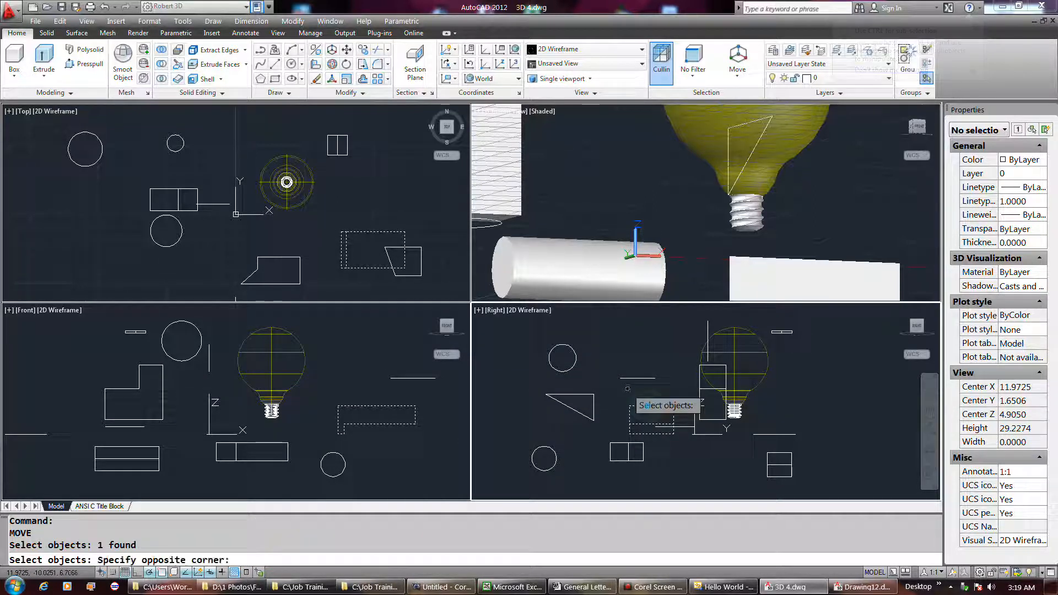
{"action": "left_click", "coordinate": [597, 402]}
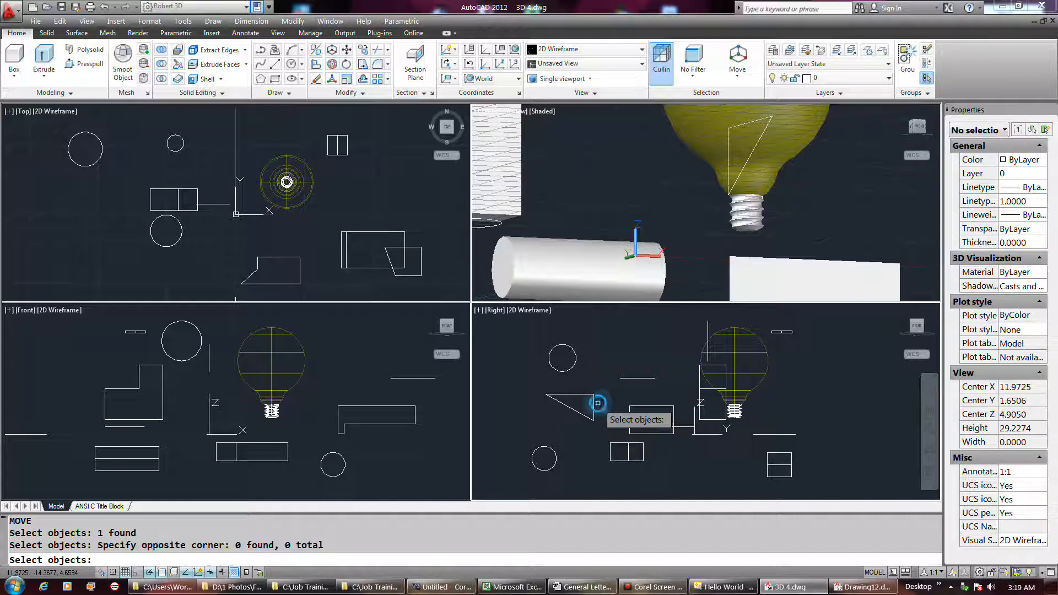
{"action": "right_click", "coordinate": [618, 391]}
{"action": "left_click", "coordinate": [633, 390]}
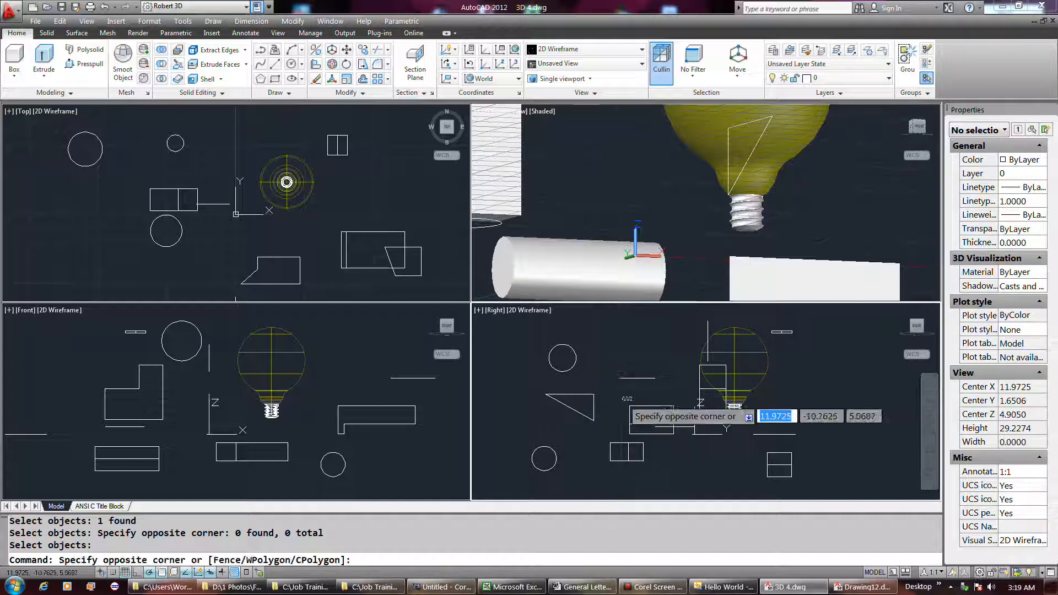
{"action": "left_click", "coordinate": [622, 401]}
Step: Move the L-shaped solid a little further left in the Right view
{"action": "right_click", "coordinate": [623, 397]}
{"action": "left_click", "coordinate": [640, 405]}
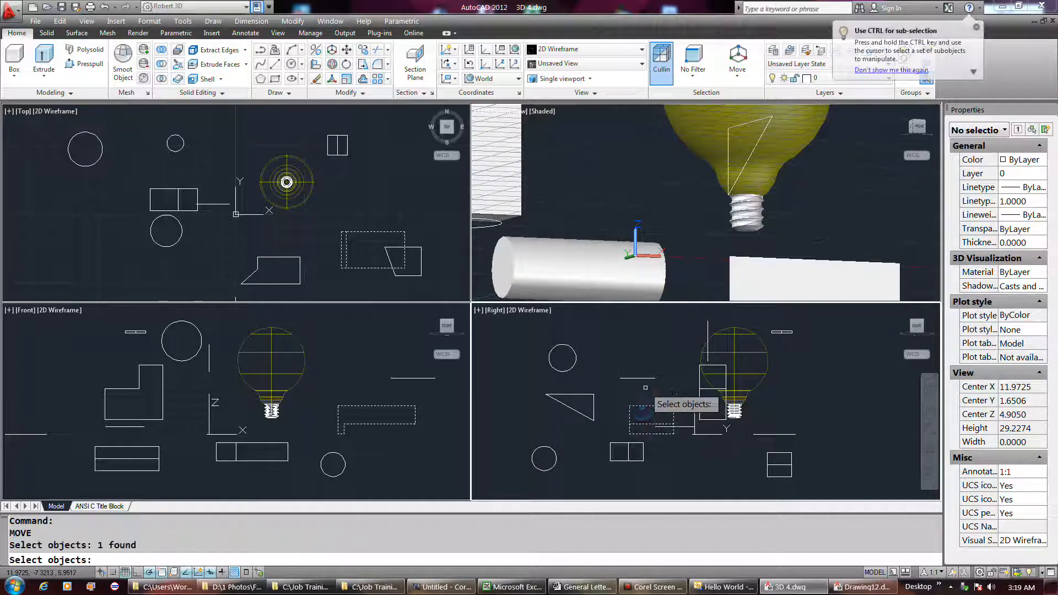
{"action": "right_click", "coordinate": [644, 389]}
{"action": "left_click", "coordinate": [645, 388]}
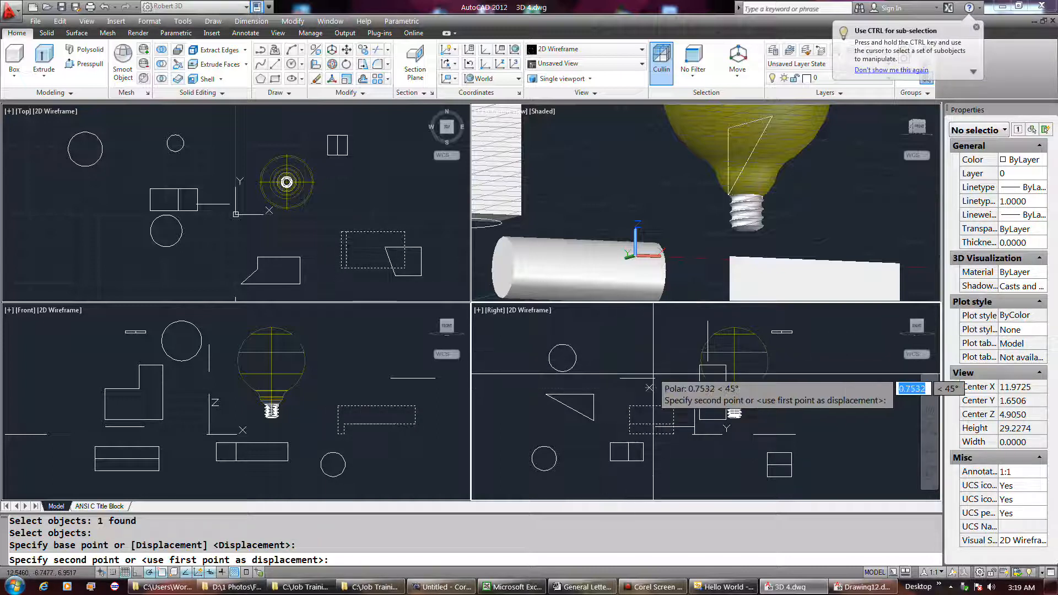
{"action": "left_click", "coordinate": [639, 388]}
Step: Move the triangle to the left in the Right view
{"action": "right_click", "coordinate": [592, 404]}
{"action": "left_click", "coordinate": [593, 403]}
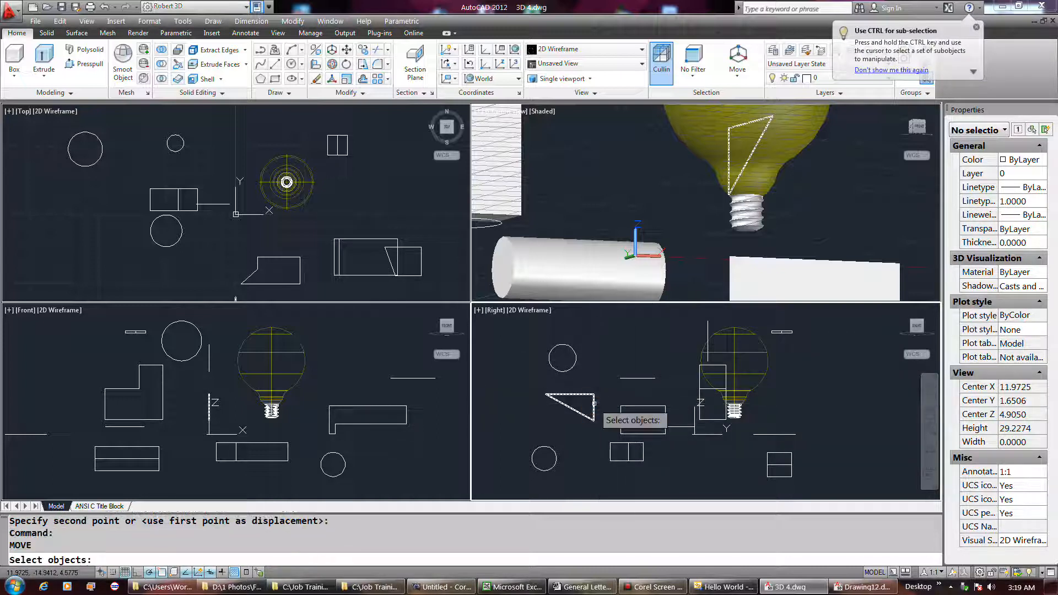
{"action": "right_click", "coordinate": [594, 405]}
{"action": "left_click", "coordinate": [595, 405]}
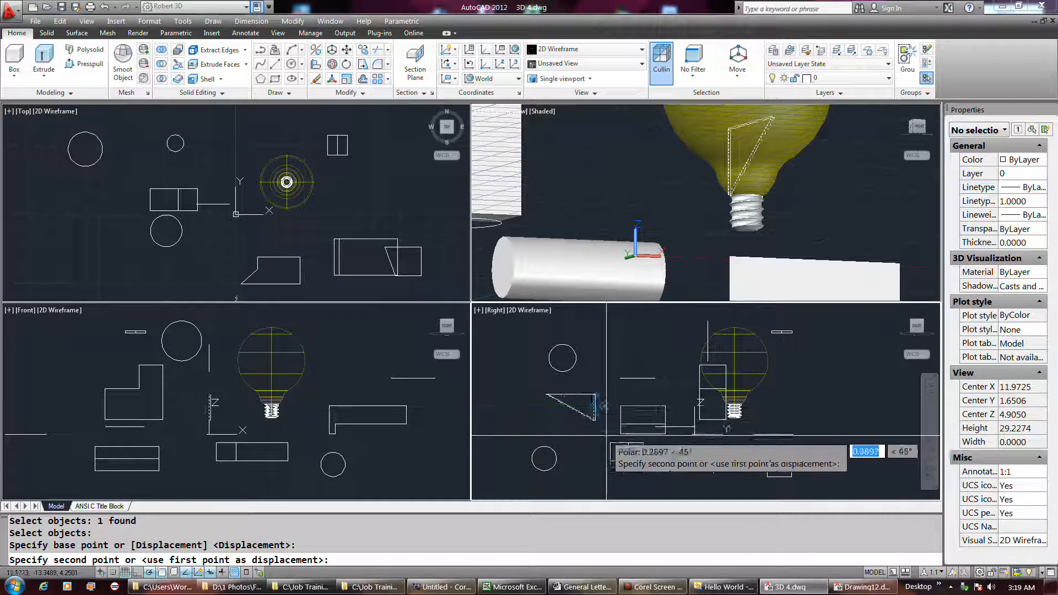
{"action": "left_click", "coordinate": [583, 426]}
Step: Move the long cylinder below the triangle to the left in the Right view
{"action": "right_click", "coordinate": [577, 447]}
{"action": "left_click", "coordinate": [556, 461]}
{"action": "right_click", "coordinate": [554, 449]}
{"action": "left_click", "coordinate": [550, 436]}
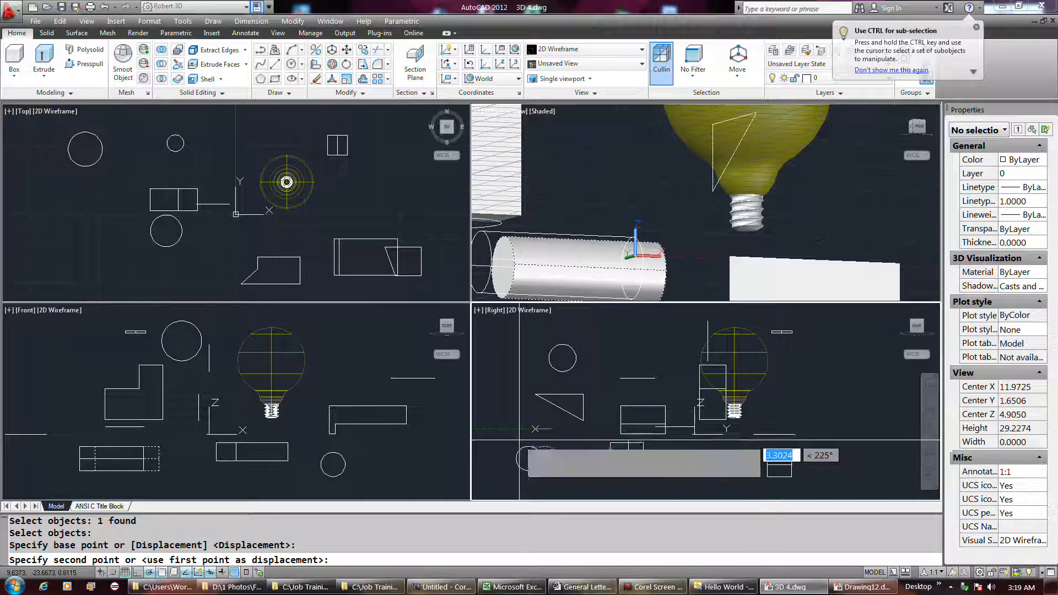
{"action": "left_click", "coordinate": [517, 446]}
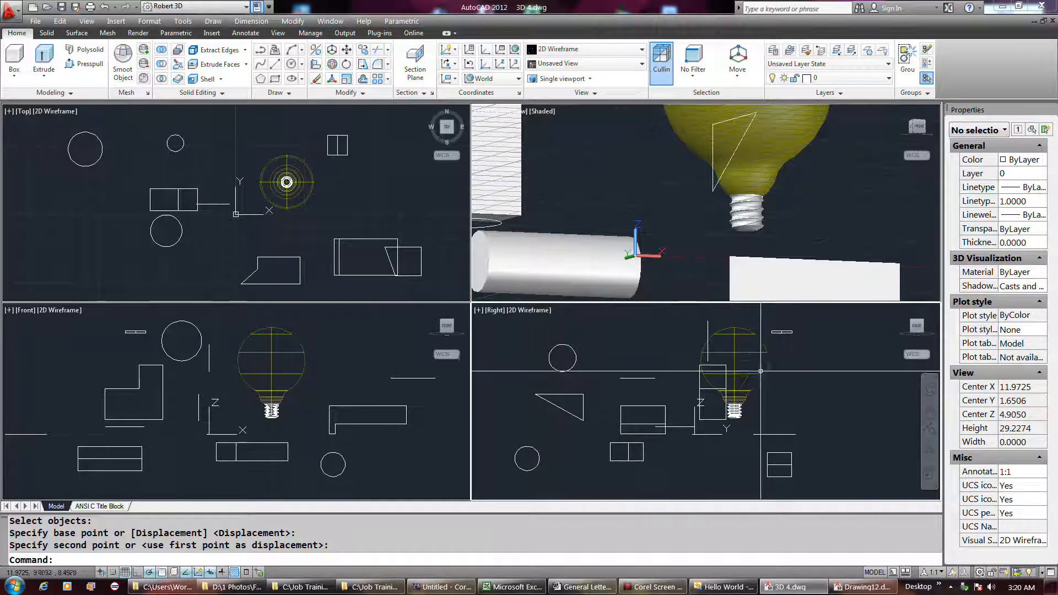
Step: Zoom in and out in the Right and Front viewports to examine the layout of the shapes
{"action": "scroll", "coordinate": [661, 353], "scroll_direction": "down", "scroll_amount": 4}
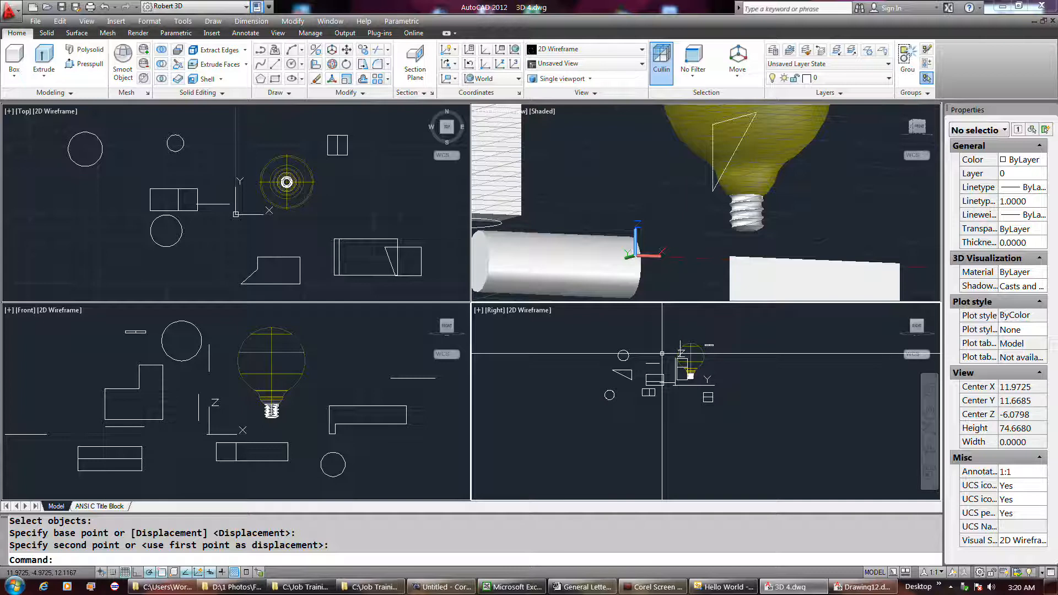
{"action": "scroll", "coordinate": [754, 494], "scroll_direction": "down", "scroll_amount": 2}
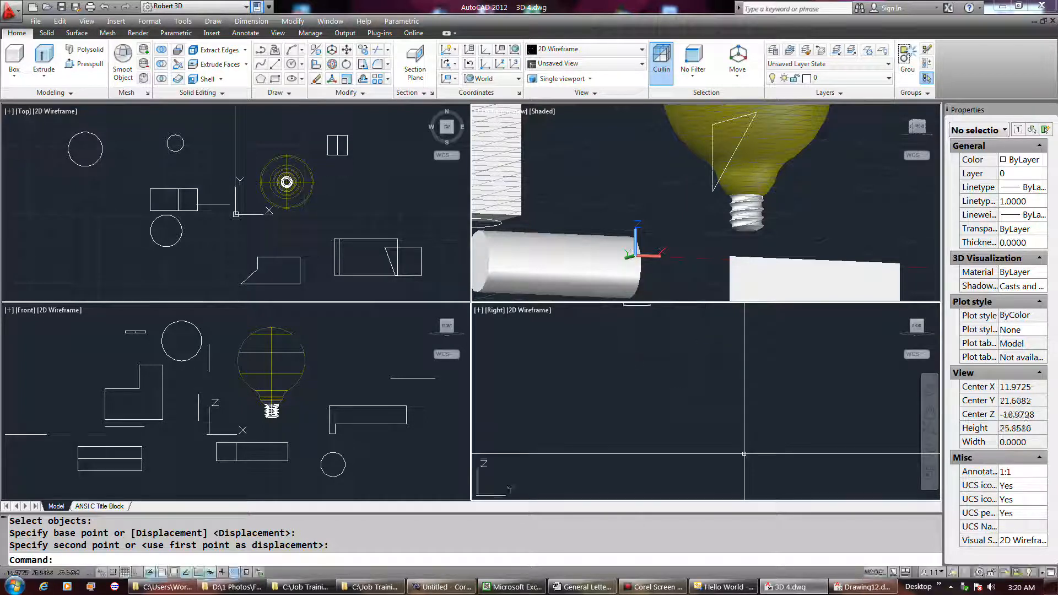
{"action": "scroll", "coordinate": [743, 454], "scroll_direction": "up", "scroll_amount": 1}
{"action": "scroll", "coordinate": [688, 406], "scroll_direction": "down", "scroll_amount": 2}
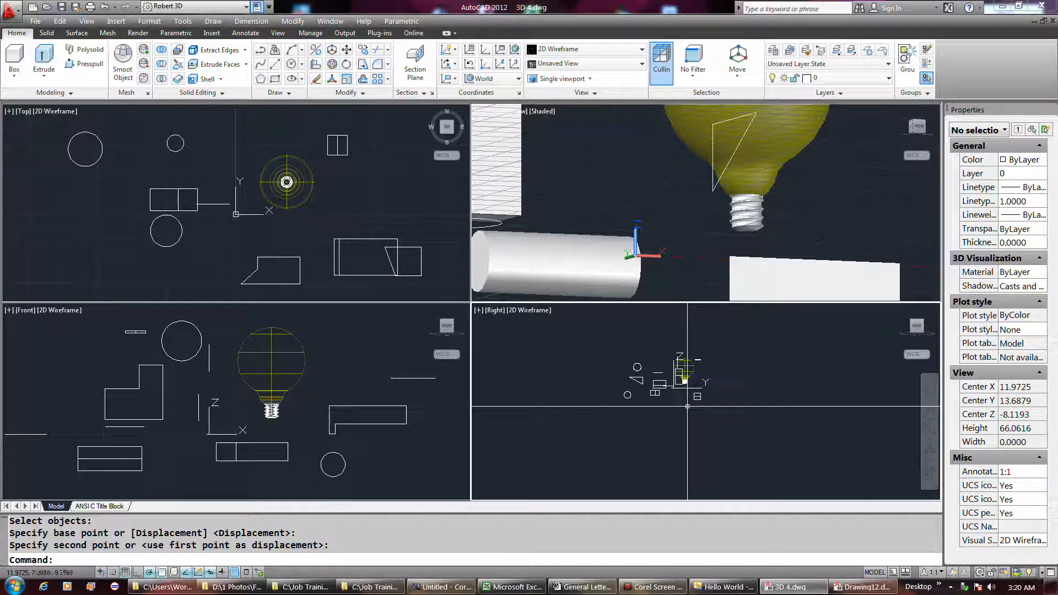
{"action": "scroll", "coordinate": [671, 329], "scroll_direction": "up", "scroll_amount": 3}
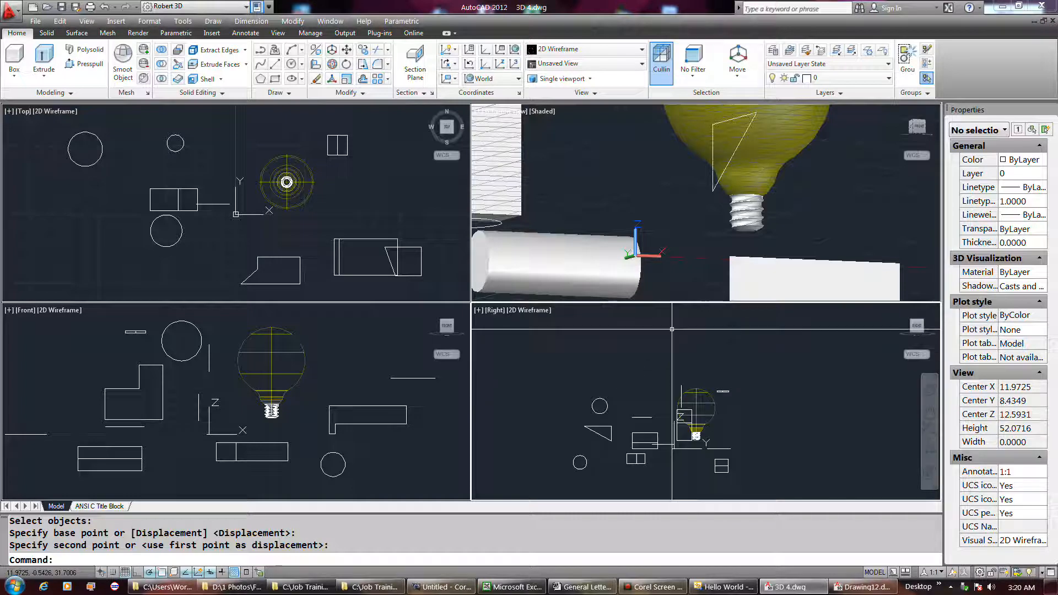
{"action": "left_click", "coordinate": [370, 439]}
{"action": "scroll", "coordinate": [375, 386], "scroll_direction": "down", "scroll_amount": 3}
{"action": "scroll", "coordinate": [375, 387], "scroll_direction": "up", "scroll_amount": 2}
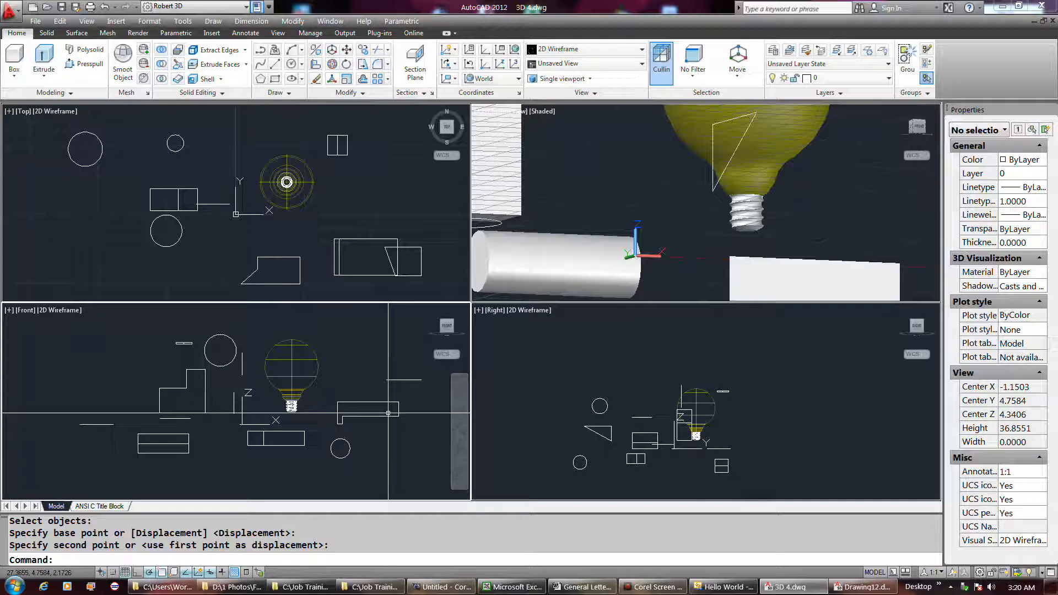
Step: Switch the Right viewport to the Left view and back to Right so its UCS aligns with the view
{"action": "left_click", "coordinate": [495, 310]}
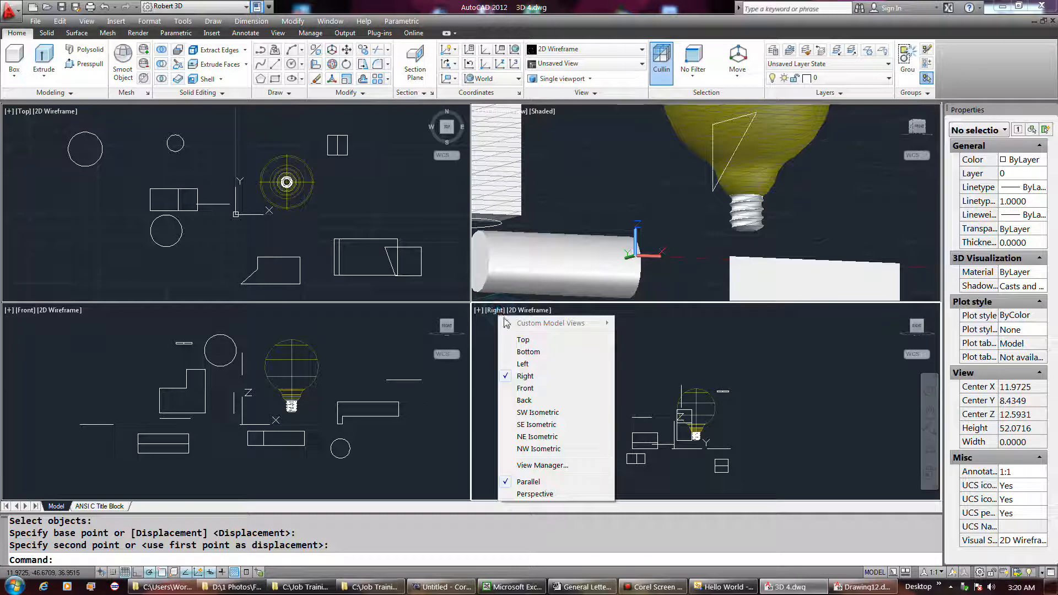
{"action": "left_click", "coordinate": [522, 365]}
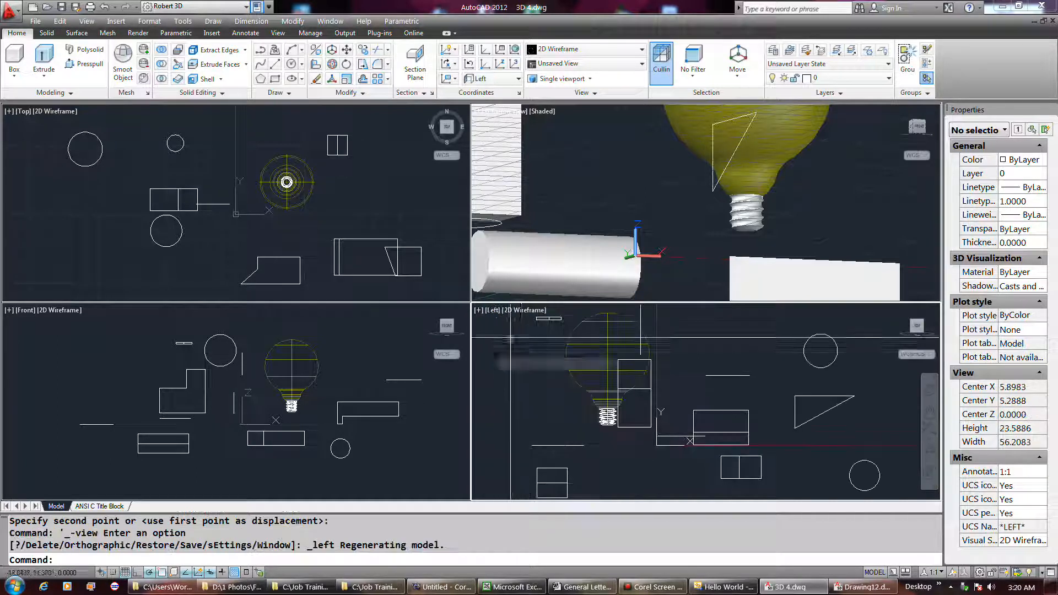
{"action": "left_click", "coordinate": [495, 310]}
{"action": "left_click", "coordinate": [524, 376]}
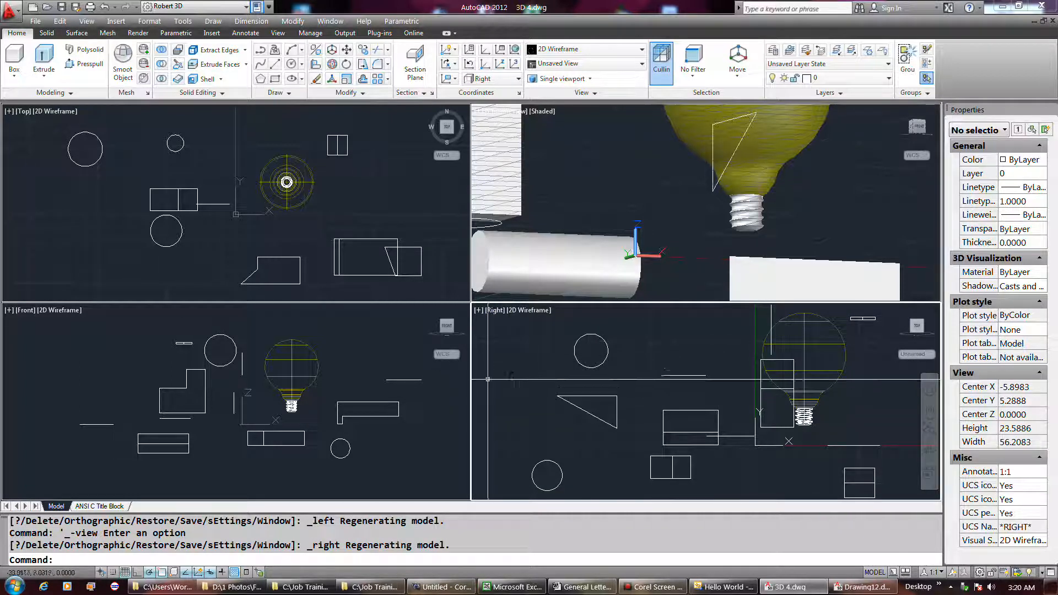
Step: Move the triangle down and to the left in the Right view
{"action": "left_click", "coordinate": [599, 384]}
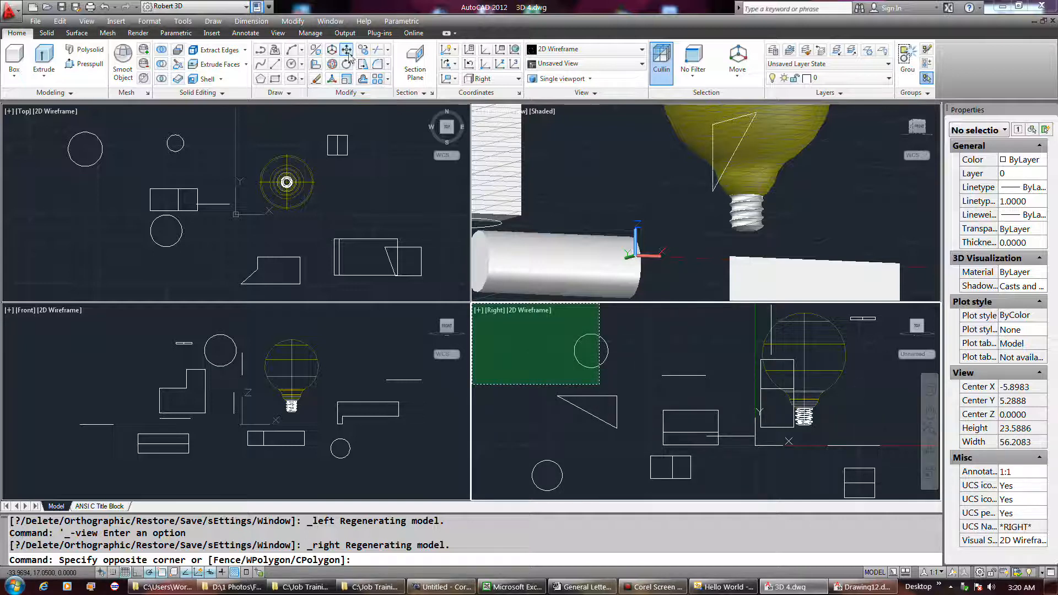
{"action": "left_click", "coordinate": [348, 51]}
{"action": "left_click", "coordinate": [616, 405]}
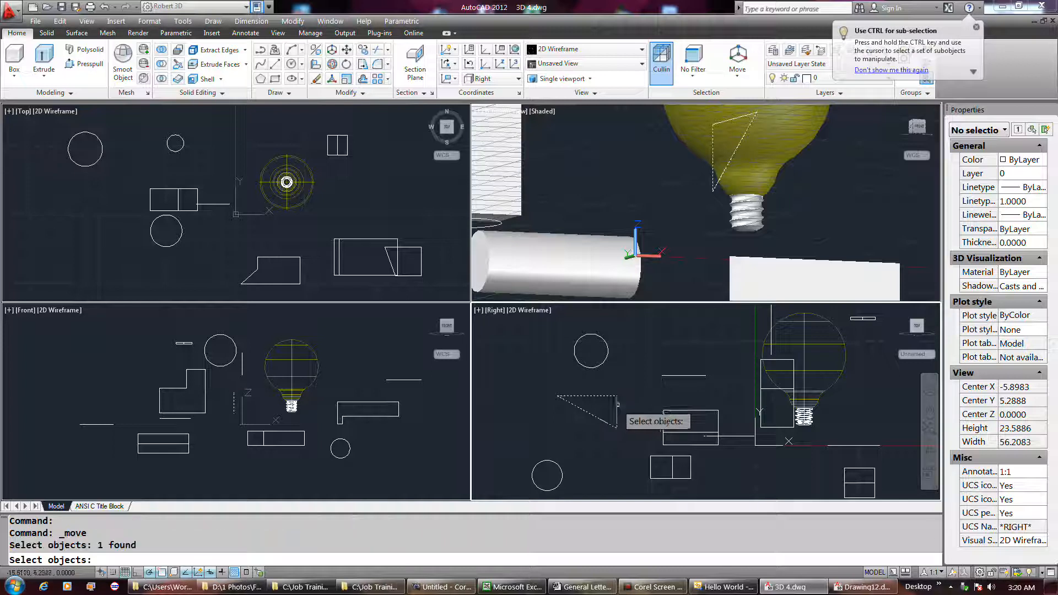
{"action": "key", "text": "Return"}
{"action": "left_click", "coordinate": [634, 405]}
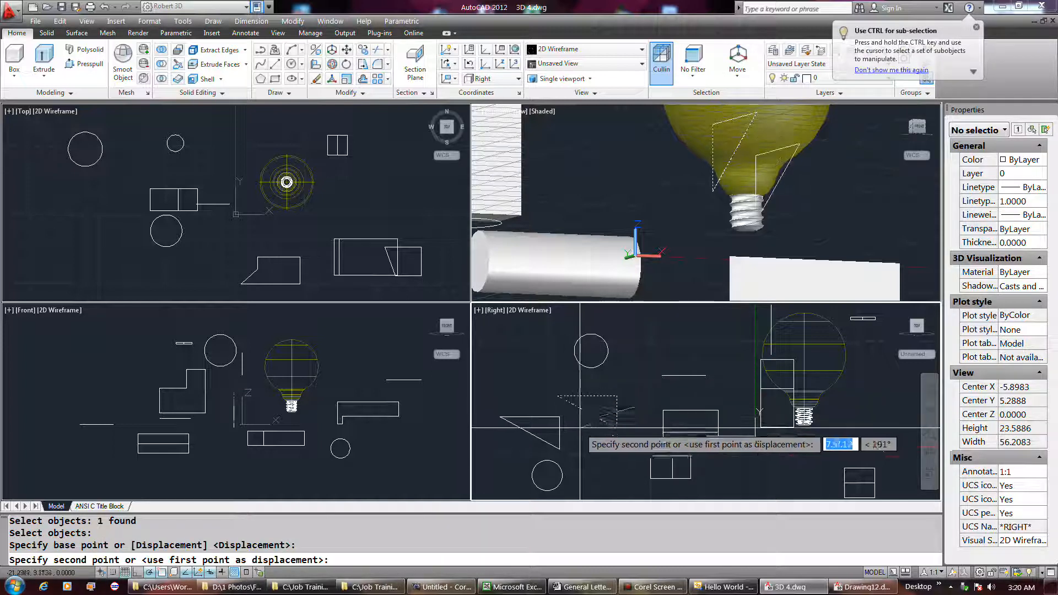
{"action": "left_click", "coordinate": [579, 427]}
Step: Move the short horizontal line above the L-shaped solid down and to the left in the Right view
{"action": "key", "text": "Return"}
{"action": "left_click", "coordinate": [717, 408]}
{"action": "left_click", "coordinate": [685, 355]}
{"action": "key", "text": "Return"}
{"action": "left_click", "coordinate": [692, 348]}
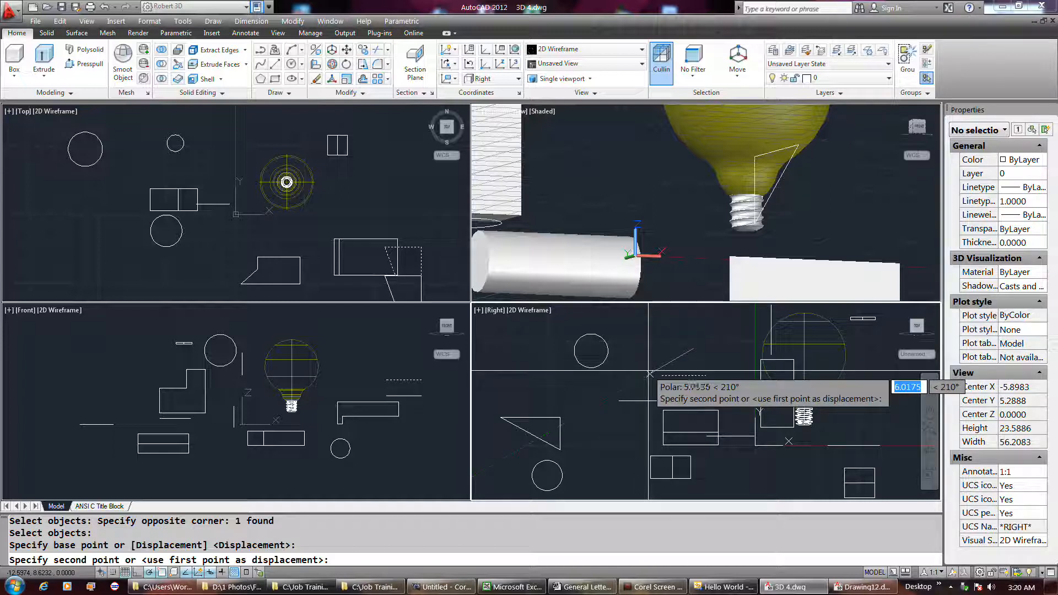
{"action": "left_click", "coordinate": [646, 368]}
Step: Move the L-shaped solid up and to the left in the Right view
{"action": "key", "text": "Return"}
{"action": "left_click", "coordinate": [683, 419]}
{"action": "left_click", "coordinate": [669, 417]}
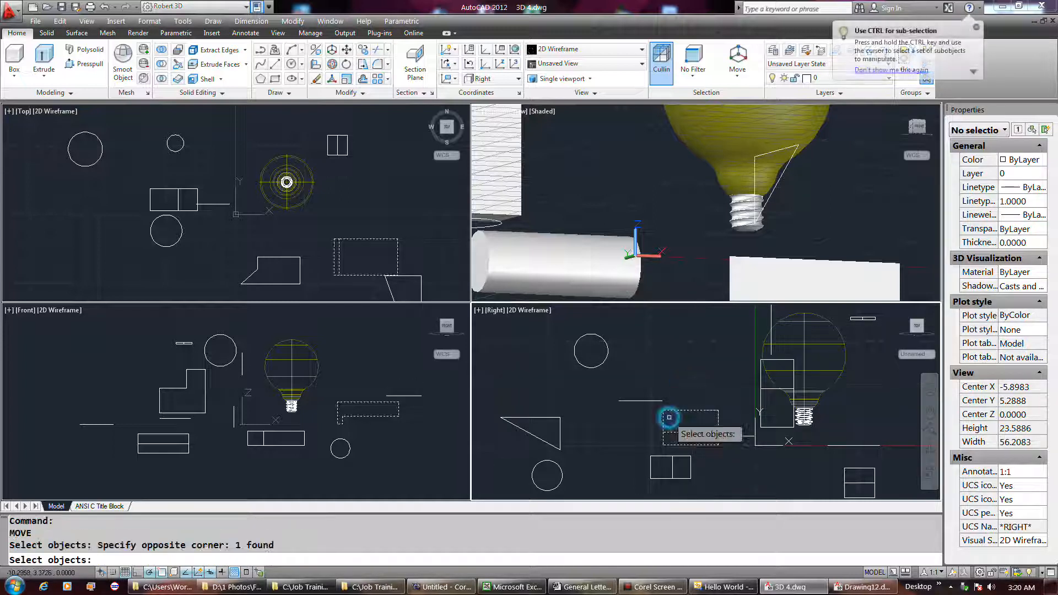
{"action": "key", "text": "Return"}
{"action": "left_click", "coordinate": [686, 393]}
{"action": "left_click", "coordinate": [651, 372]}
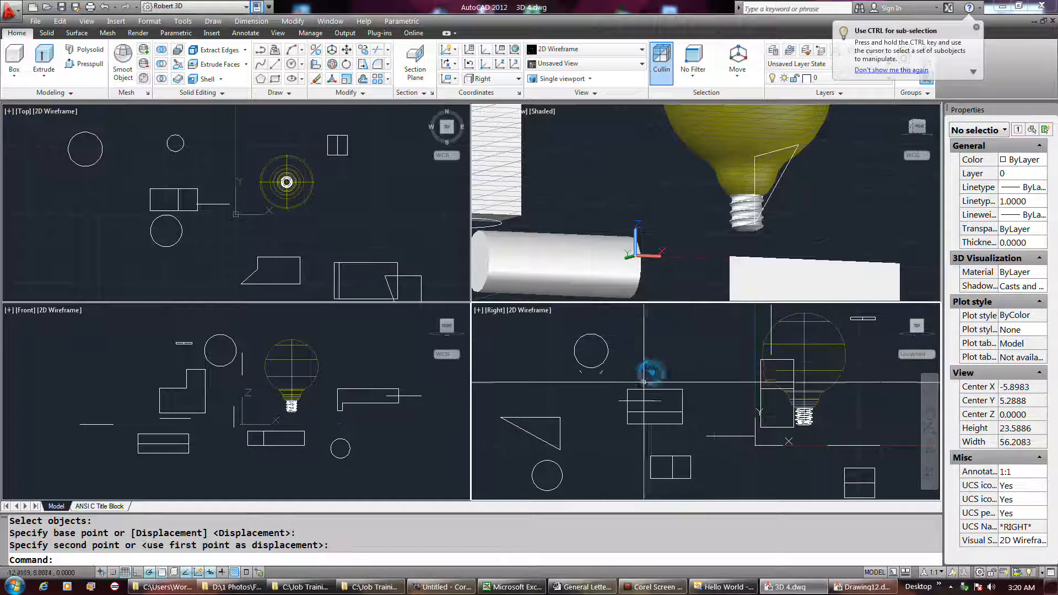
Step: Move the L-shaped solid slightly up and to the right in the Top view
{"action": "left_click", "coordinate": [372, 266]}
{"action": "key", "text": "Return"}
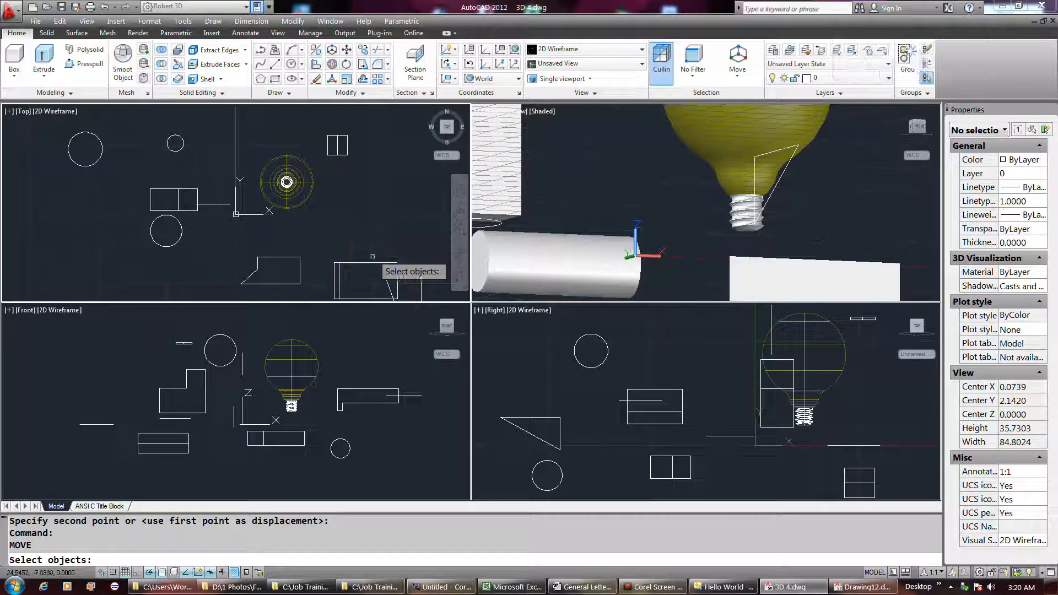
{"action": "left_click", "coordinate": [372, 263]}
{"action": "key", "text": "Return"}
{"action": "left_click", "coordinate": [364, 251]}
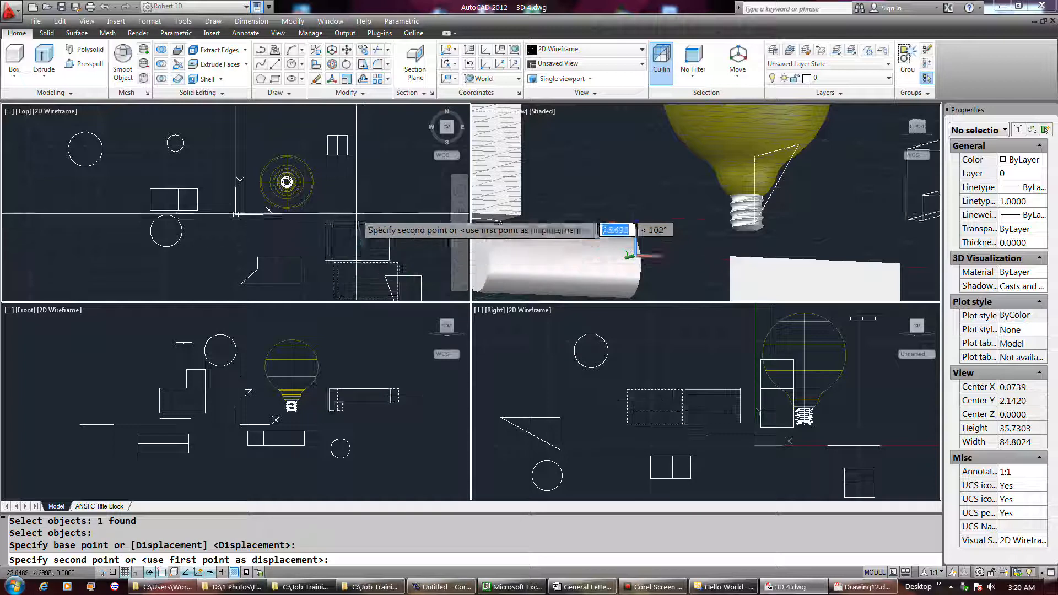
{"action": "left_click", "coordinate": [343, 248]}
Step: Move the solid with the slanted corner to the left in the Top view
{"action": "key", "text": "Return"}
{"action": "left_click", "coordinate": [317, 255]}
{"action": "left_click", "coordinate": [278, 263]}
{"action": "right_click", "coordinate": [284, 254]}
{"action": "left_click", "coordinate": [312, 243]}
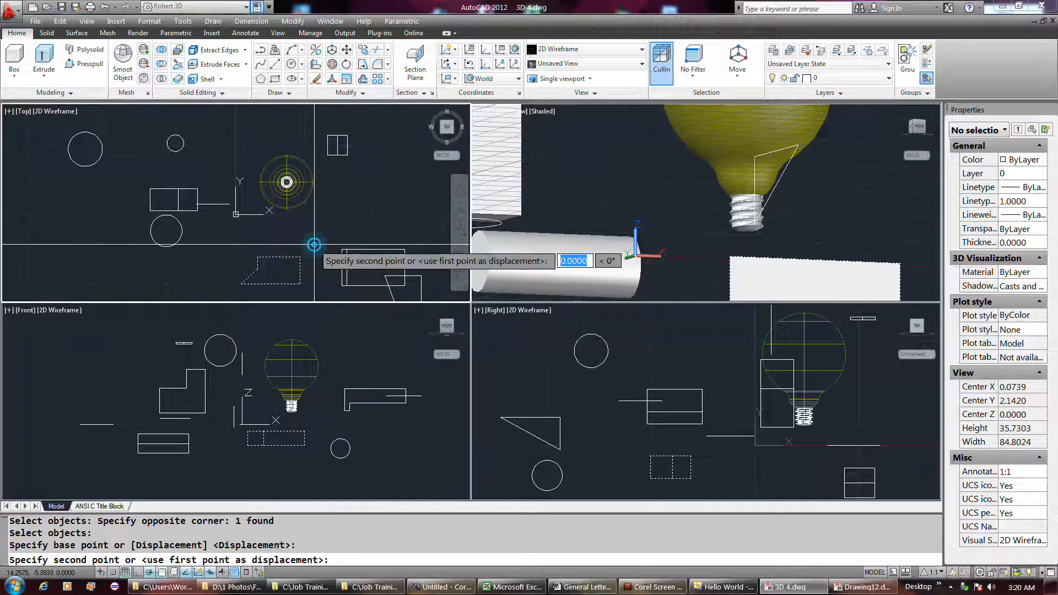
{"action": "left_click", "coordinate": [279, 250]}
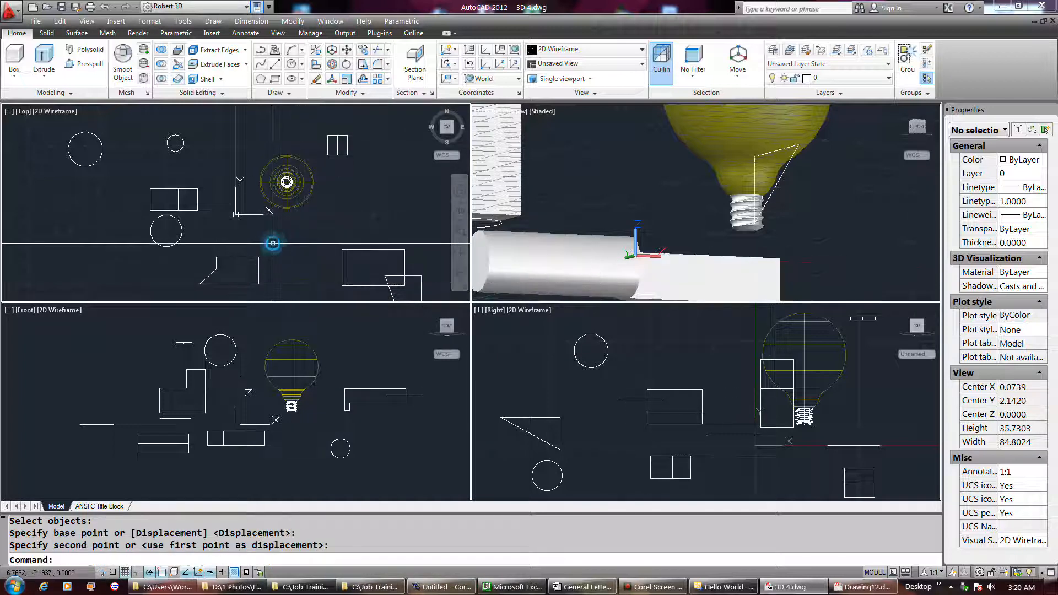
Step: Move the L-shaped solid a little to the right in the Front view
{"action": "key", "text": "Return"}
{"action": "left_click", "coordinate": [365, 420]}
{"action": "left_click", "coordinate": [354, 390]}
{"action": "right_click", "coordinate": [354, 389]}
{"action": "left_click", "coordinate": [359, 435]}
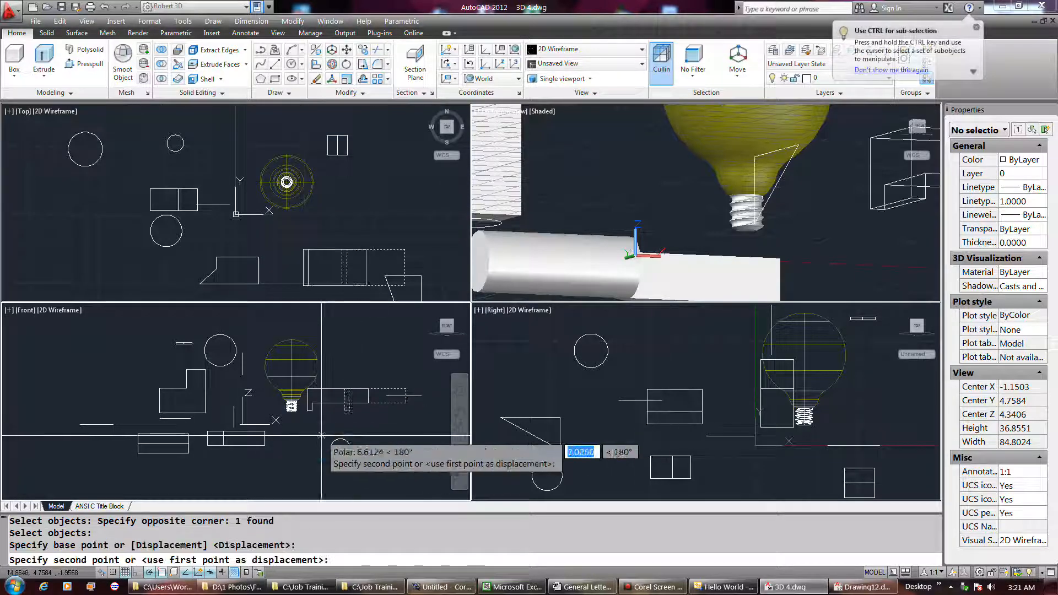
{"action": "left_click", "coordinate": [373, 436]}
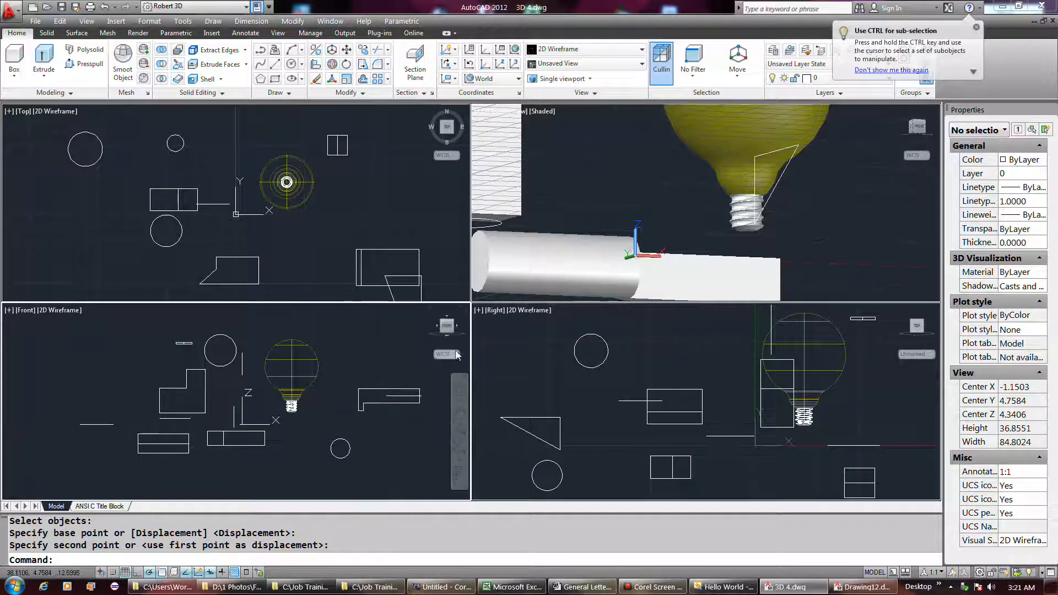
Step: Switch the Front viewport to the Back view and back to Front so its UCS aligns with the view
{"action": "left_click", "coordinate": [455, 355]}
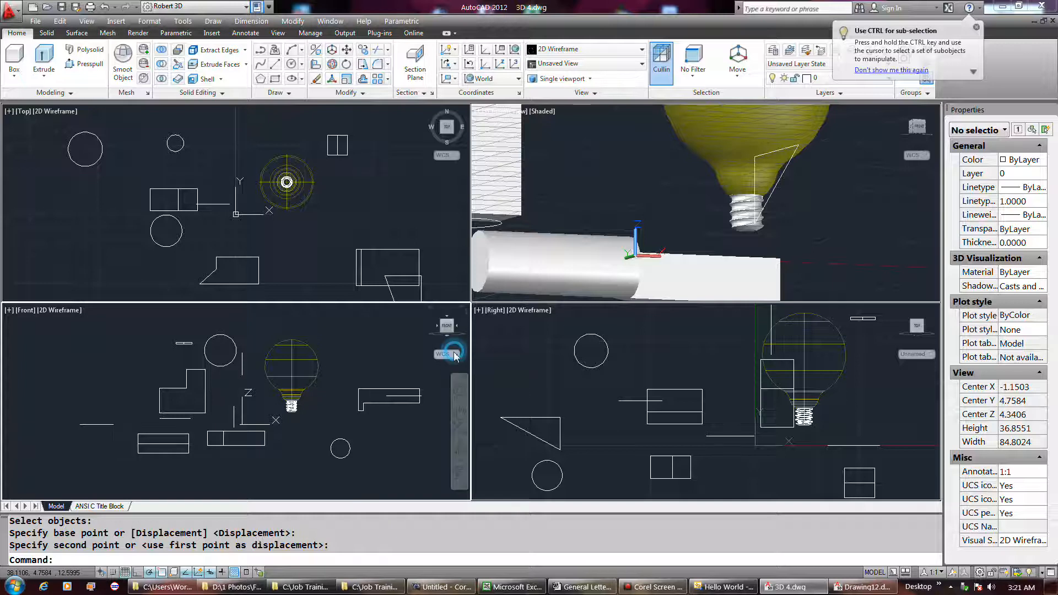
{"action": "left_click", "coordinate": [375, 372]}
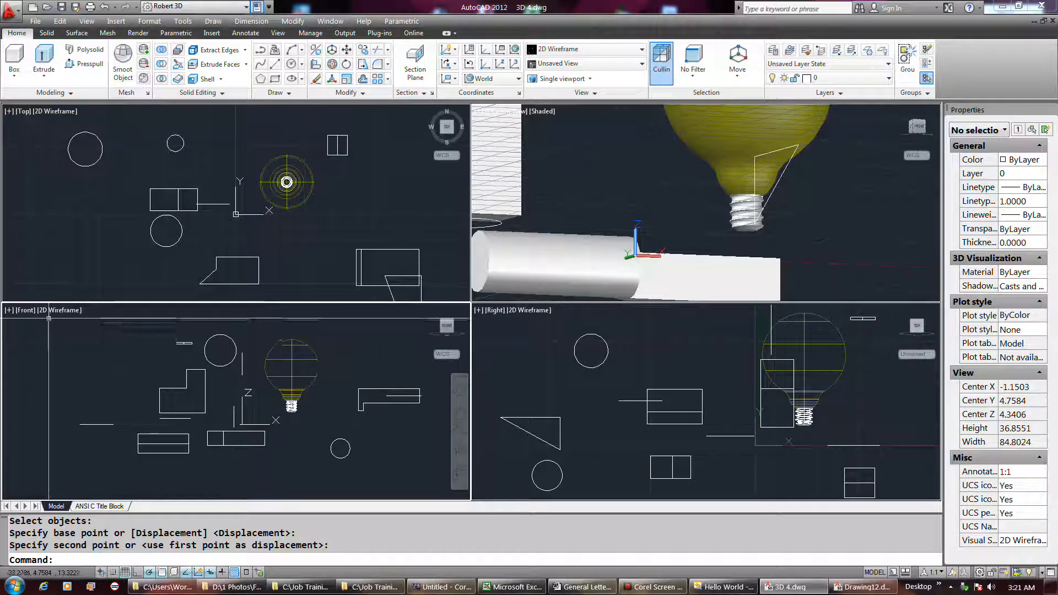
{"action": "left_click", "coordinate": [25, 311]}
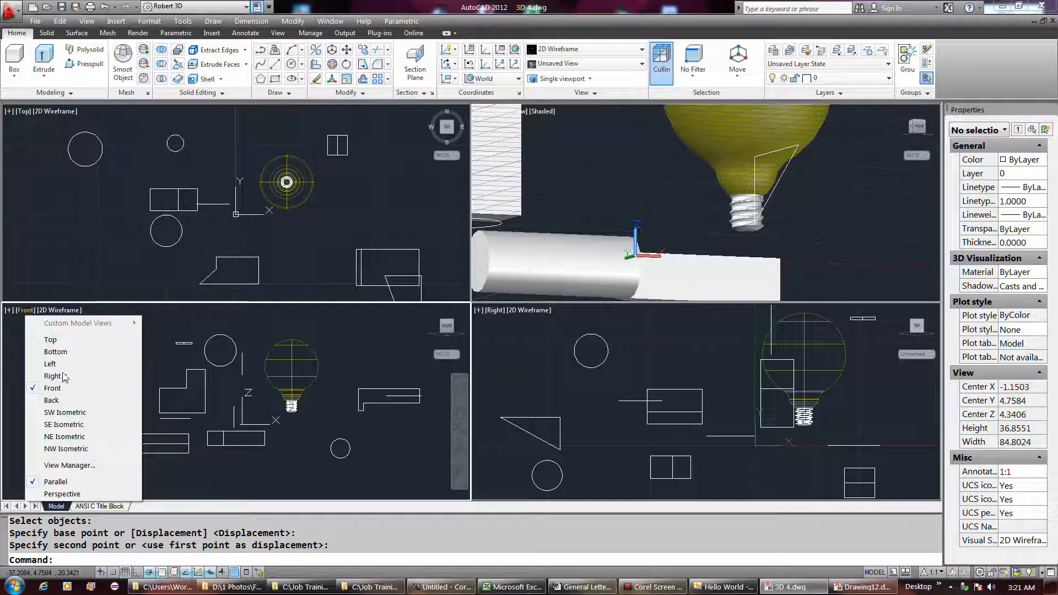
{"action": "left_click", "coordinate": [51, 400]}
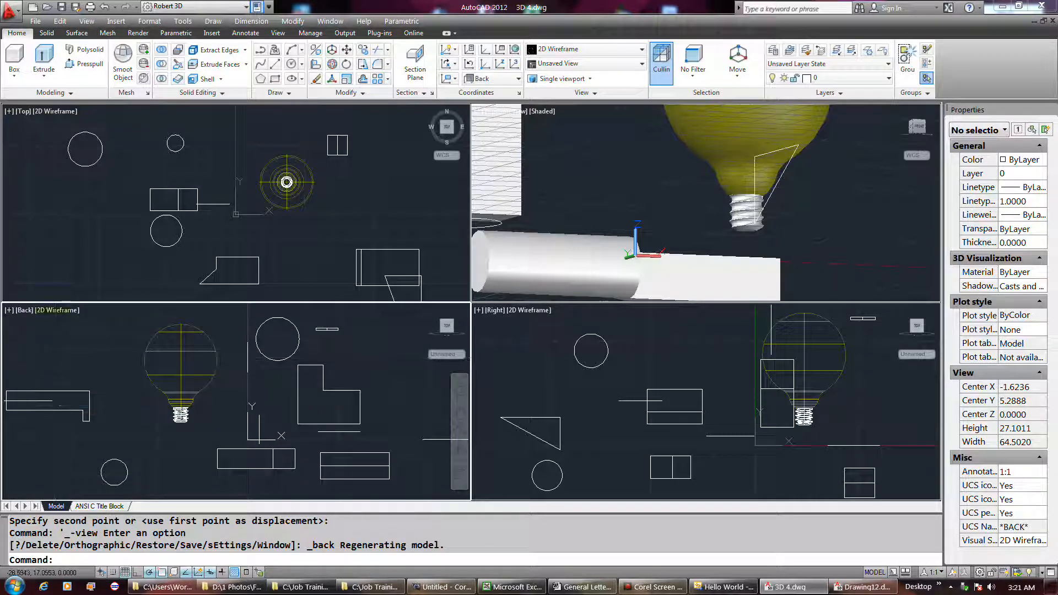
{"action": "left_click", "coordinate": [25, 311]}
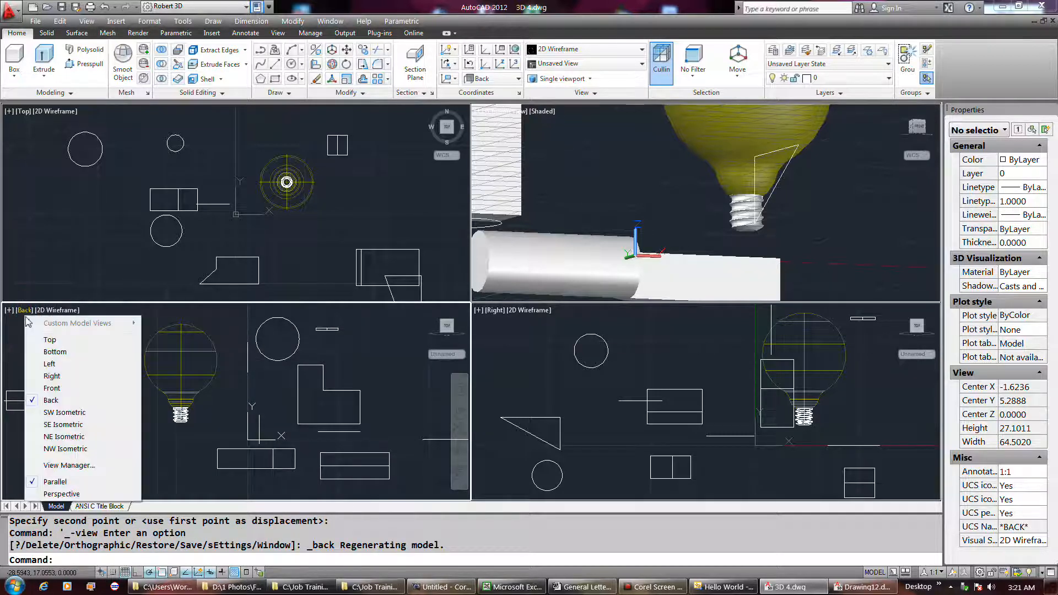
{"action": "left_click", "coordinate": [48, 388]}
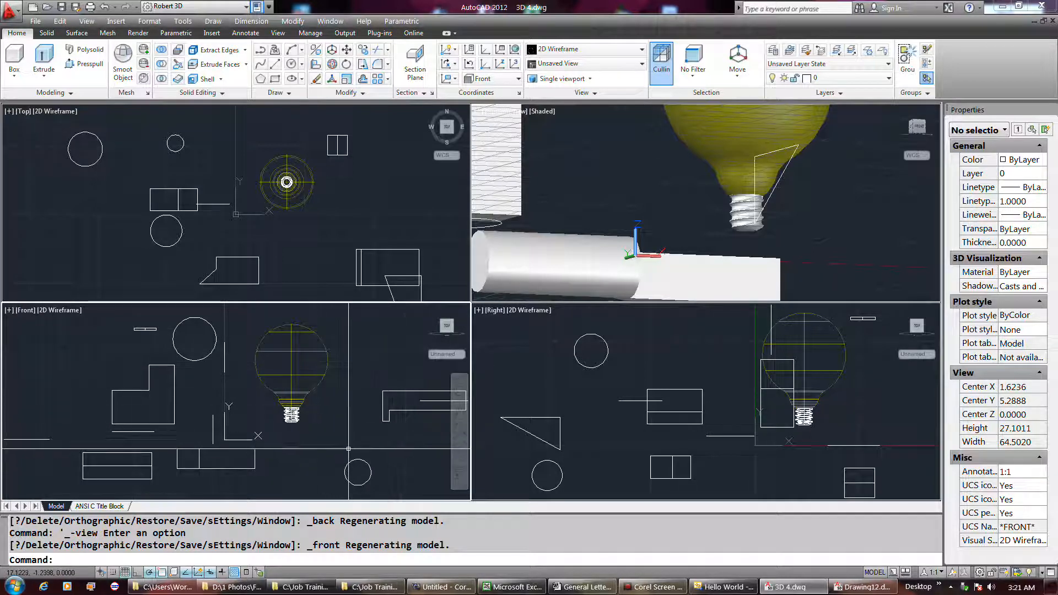
{"action": "key", "text": "Return"}
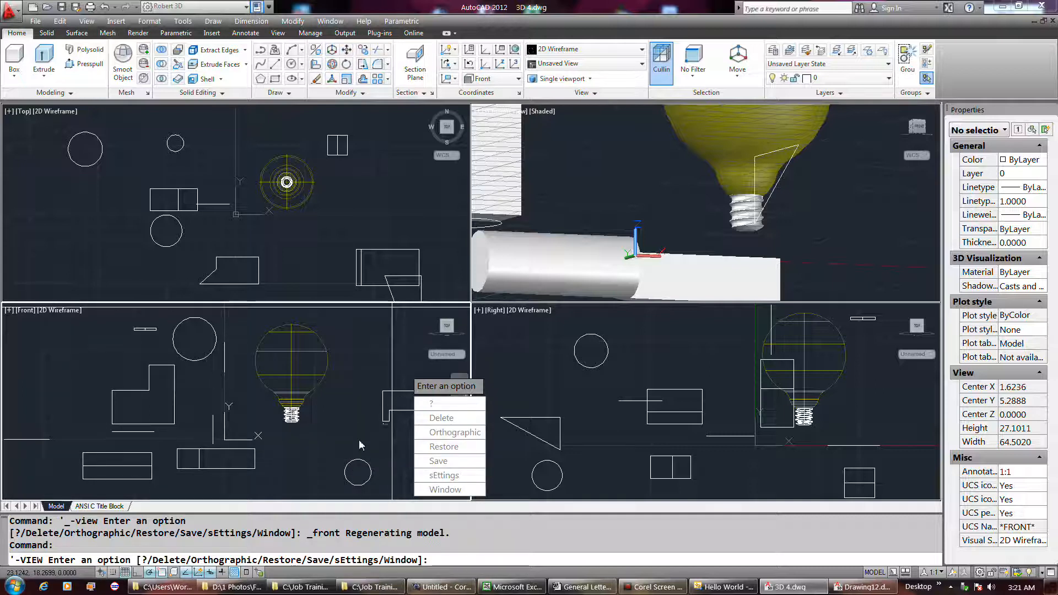
{"action": "right_click", "coordinate": [357, 438]}
{"action": "left_click", "coordinate": [394, 262]}
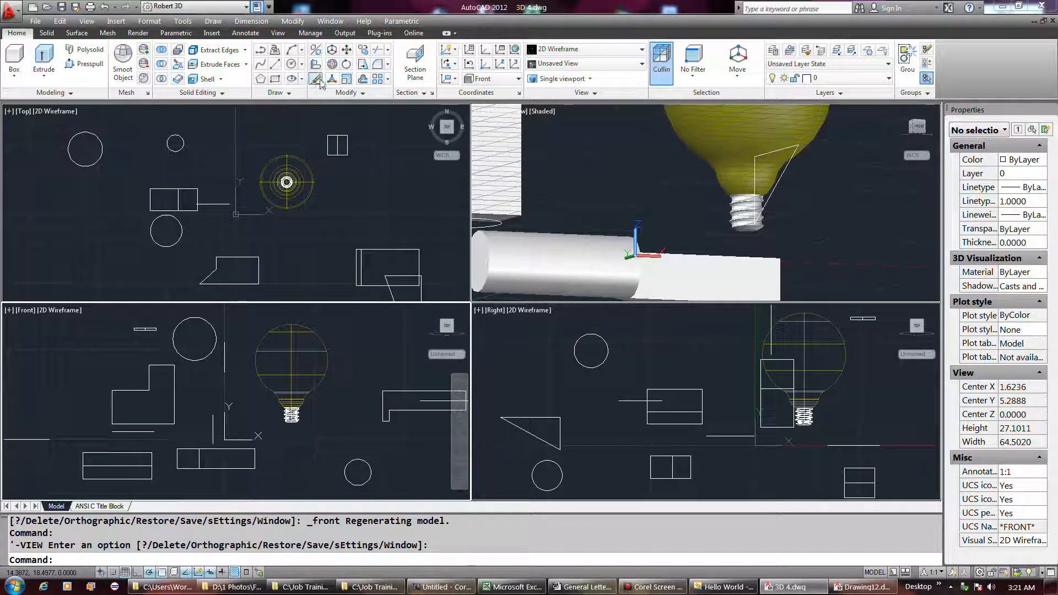
Step: Move the small circle below the light bulb up and to the left in the Front view
{"action": "left_click", "coordinate": [346, 49]}
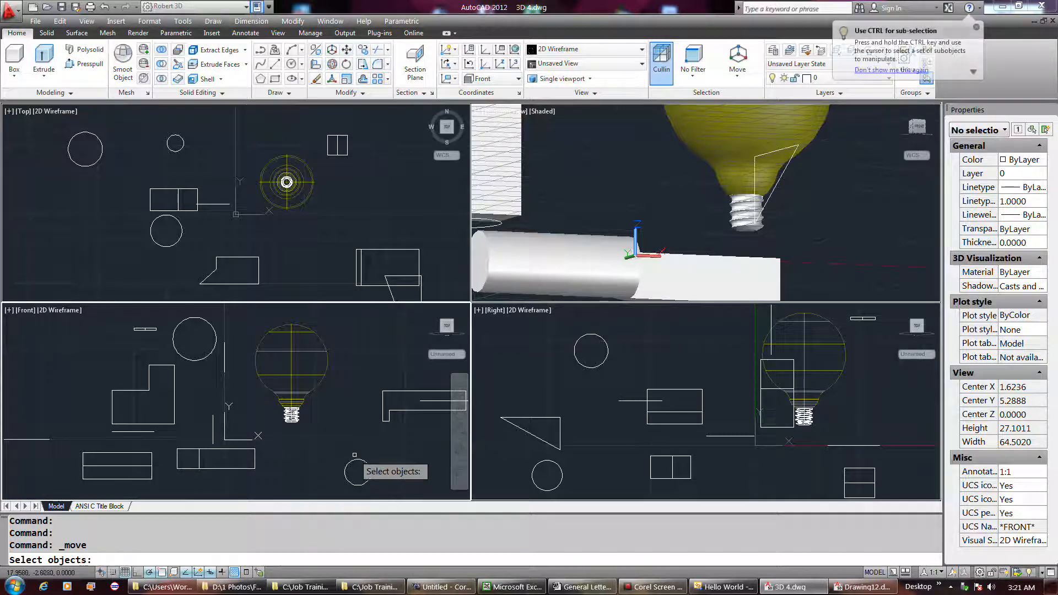
{"action": "left_click", "coordinate": [355, 466]}
{"action": "key", "text": "Return"}
{"action": "left_click", "coordinate": [356, 458]}
{"action": "left_click", "coordinate": [335, 435]}
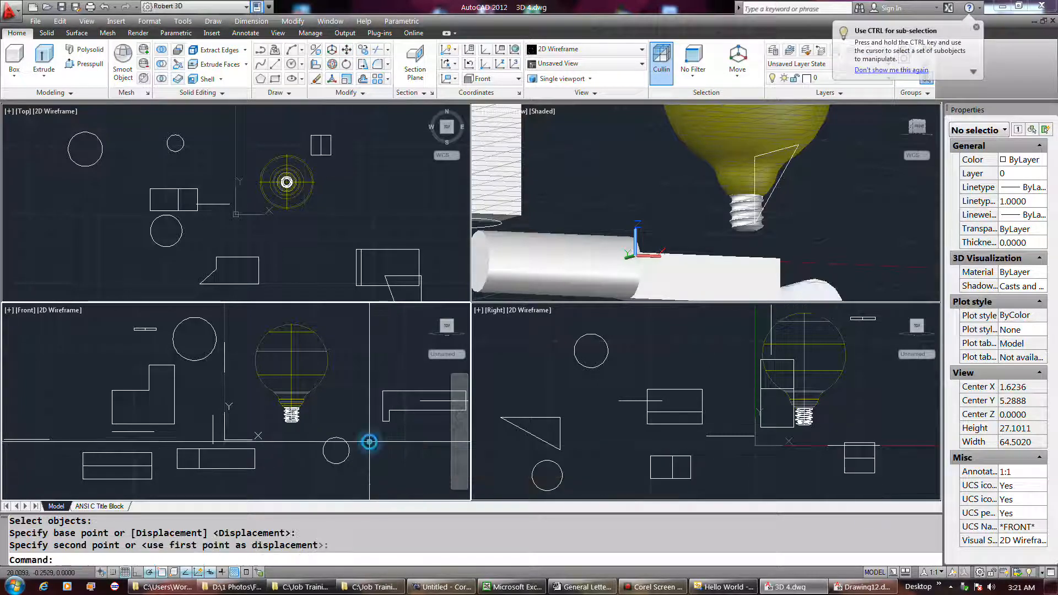
Step: Move the L-shaped solid beside the light bulb to the left and slightly up in the Front view
{"action": "left_click", "coordinate": [396, 437]}
{"action": "left_click", "coordinate": [373, 392]}
{"action": "right_click", "coordinate": [390, 437]}
{"action": "left_click", "coordinate": [395, 443]}
{"action": "left_click", "coordinate": [362, 432]}
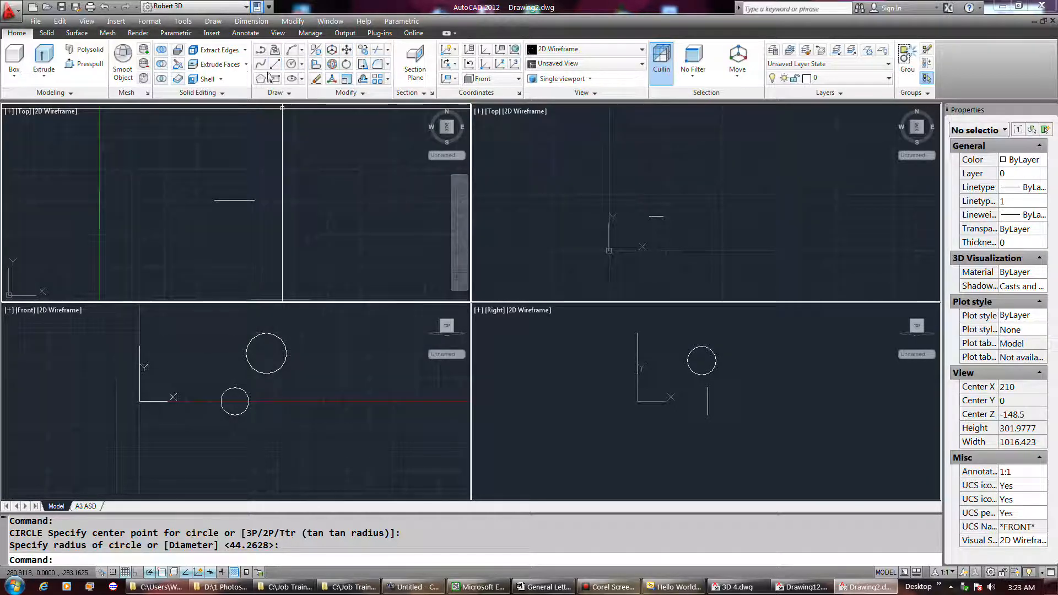
Step: Draw a circle with a radius of about 57 above and right of the short line in the first Top viewport
{"action": "left_click", "coordinate": [291, 64]}
{"action": "left_click", "coordinate": [294, 163]}
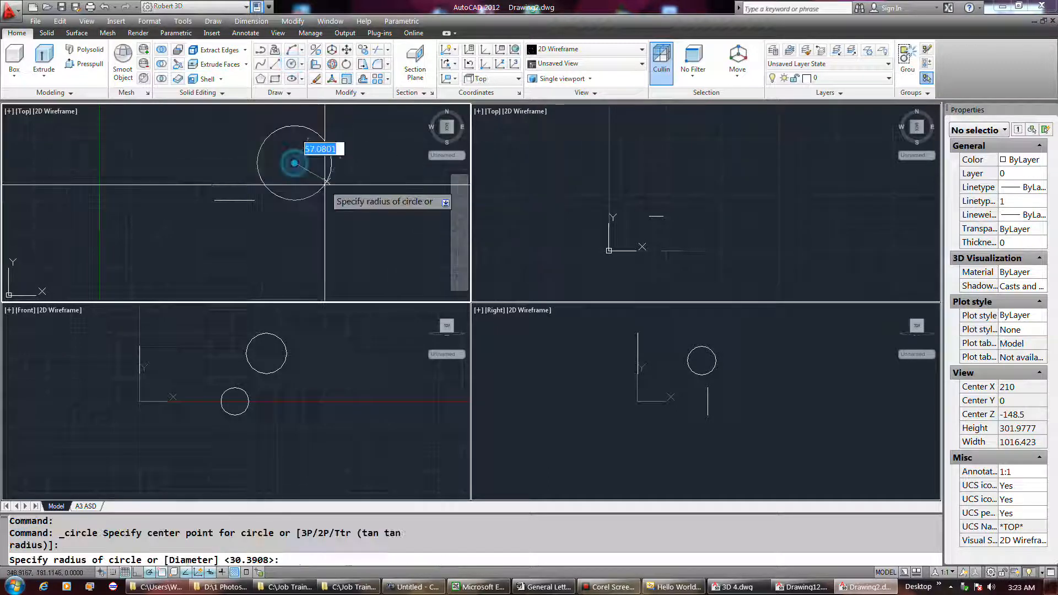
{"action": "left_click", "coordinate": [327, 180]}
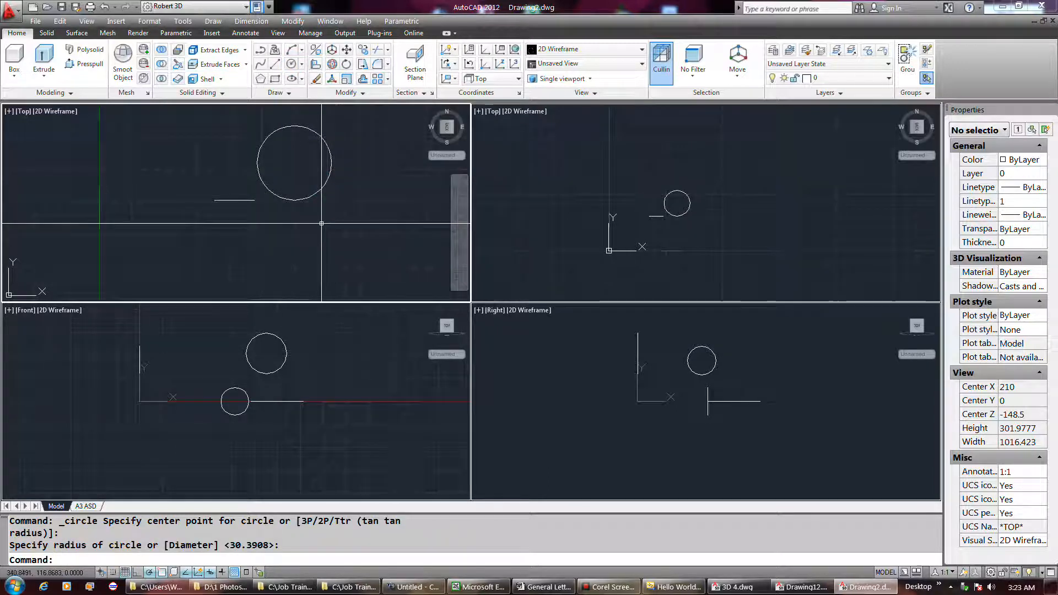
Step: Draw another circle in the Front viewport, to the right of the upper existing circle
{"action": "left_click", "coordinate": [333, 344]}
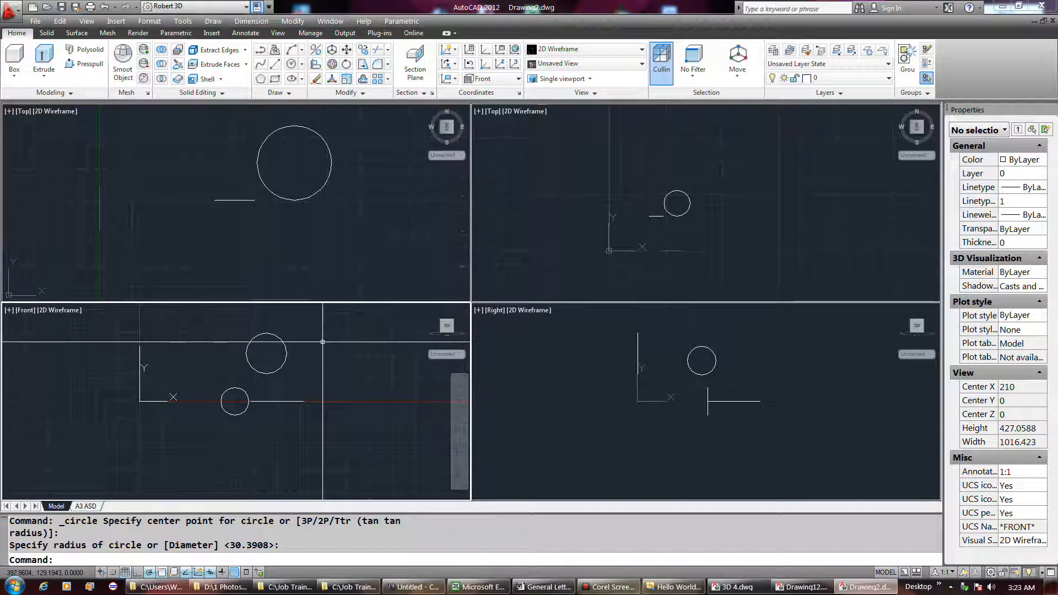
{"action": "key", "text": "Return"}
{"action": "left_click", "coordinate": [324, 344]}
{"action": "left_click", "coordinate": [342, 355]}
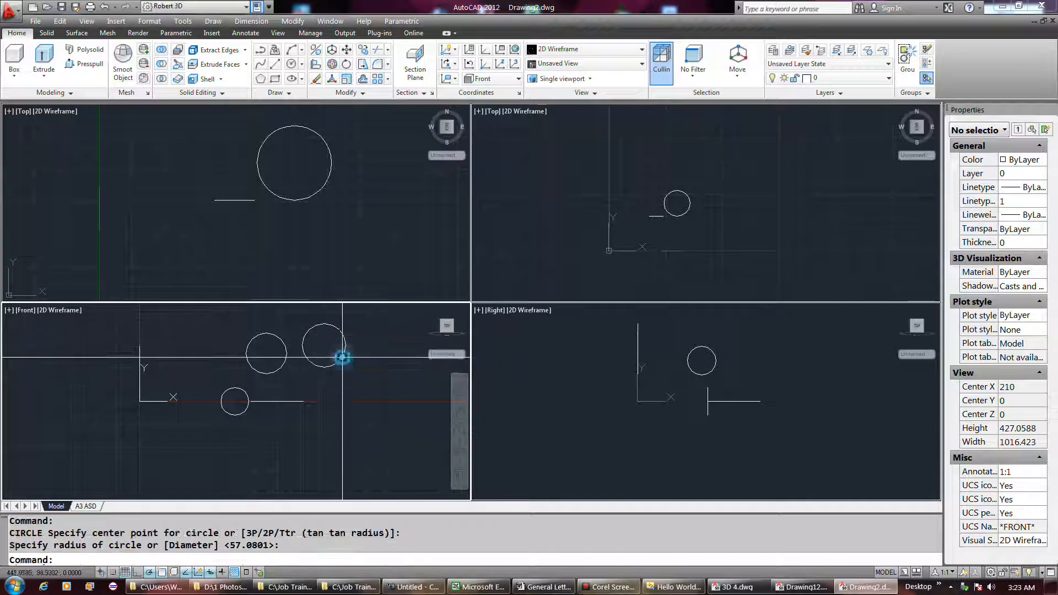
{"action": "left_click", "coordinate": [566, 370]}
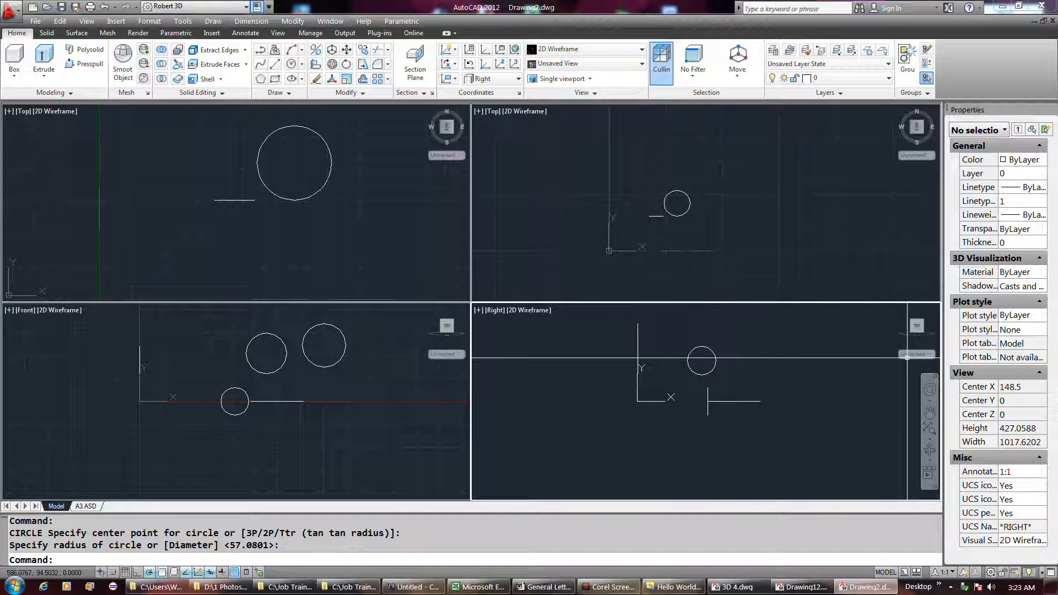
{"action": "left_click", "coordinate": [590, 419]}
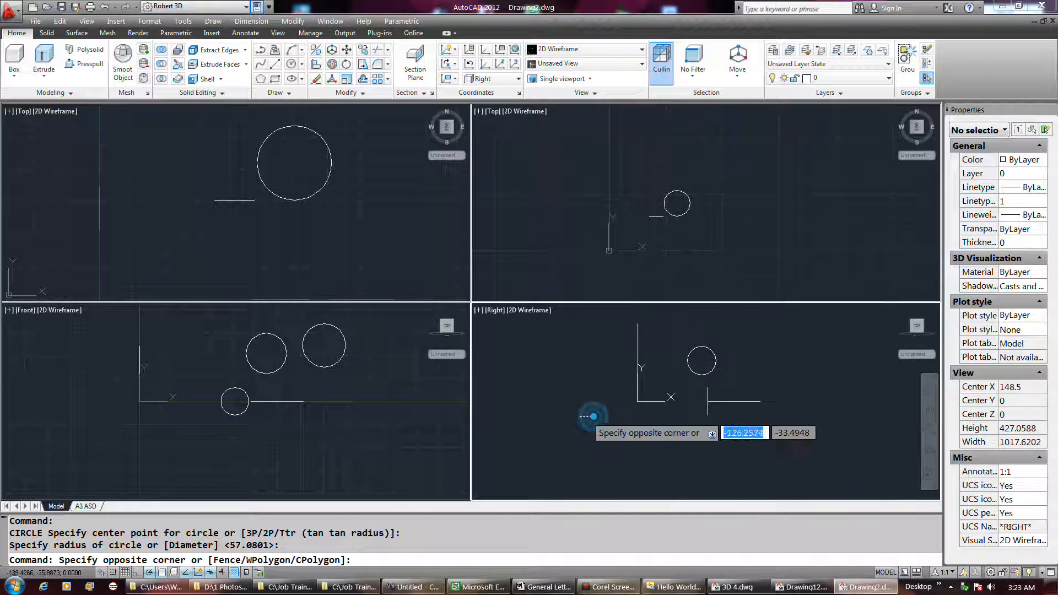
{"action": "left_click", "coordinate": [552, 420]}
{"action": "left_click", "coordinate": [125, 572]}
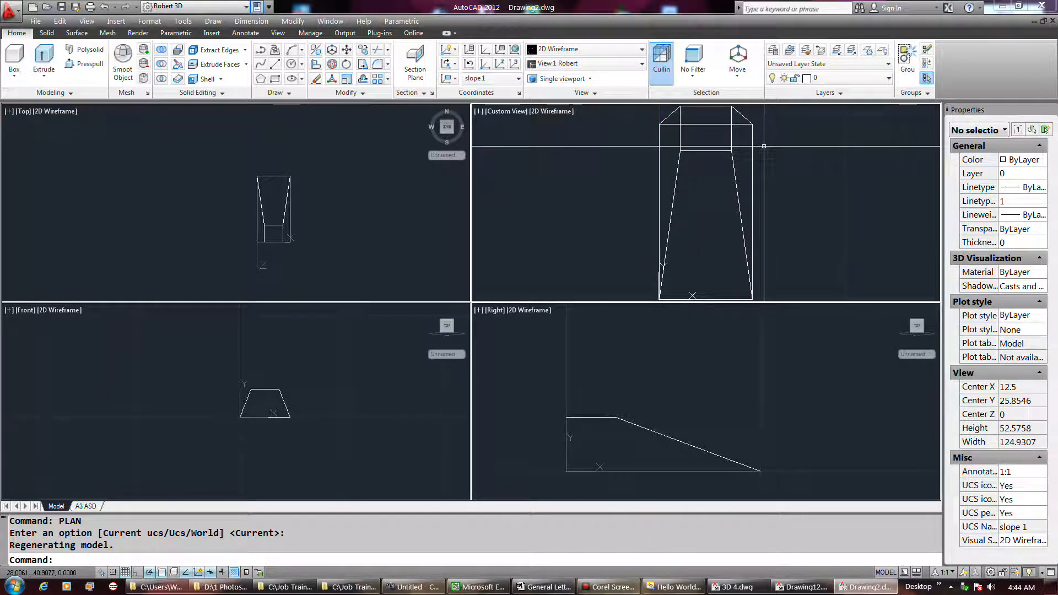
Step: Run PLAN on the Custom View viewport with the Current ucs option
{"action": "key", "text": "Return"}
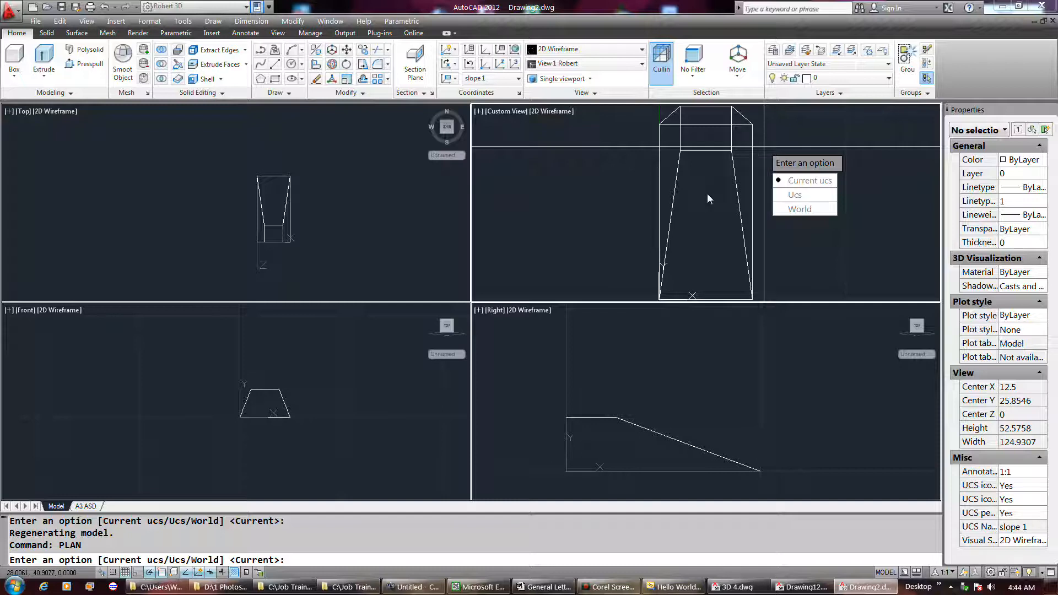
{"action": "key", "text": "Return"}
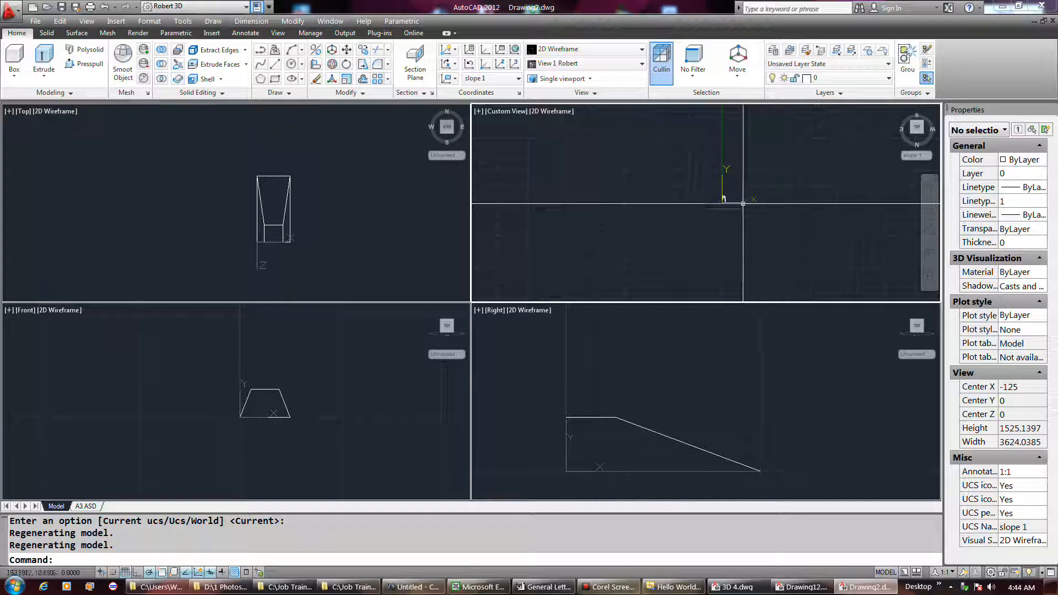
{"action": "scroll", "coordinate": [728, 202], "scroll_direction": "up", "scroll_amount": 5}
{"action": "scroll", "coordinate": [706, 204], "scroll_direction": "up", "scroll_amount": 3}
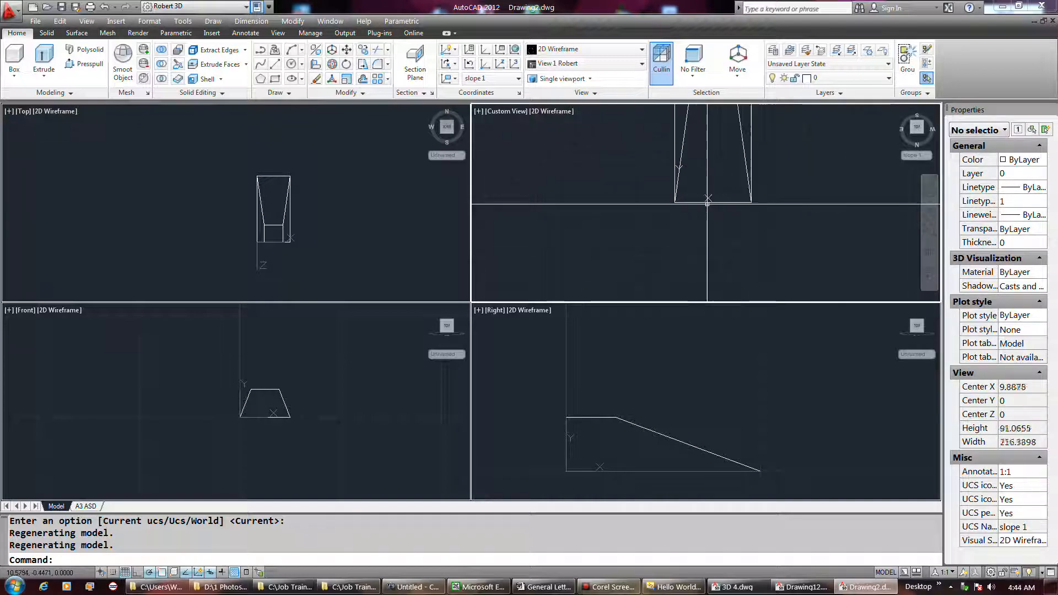
{"action": "key", "text": "ctrl+z"}
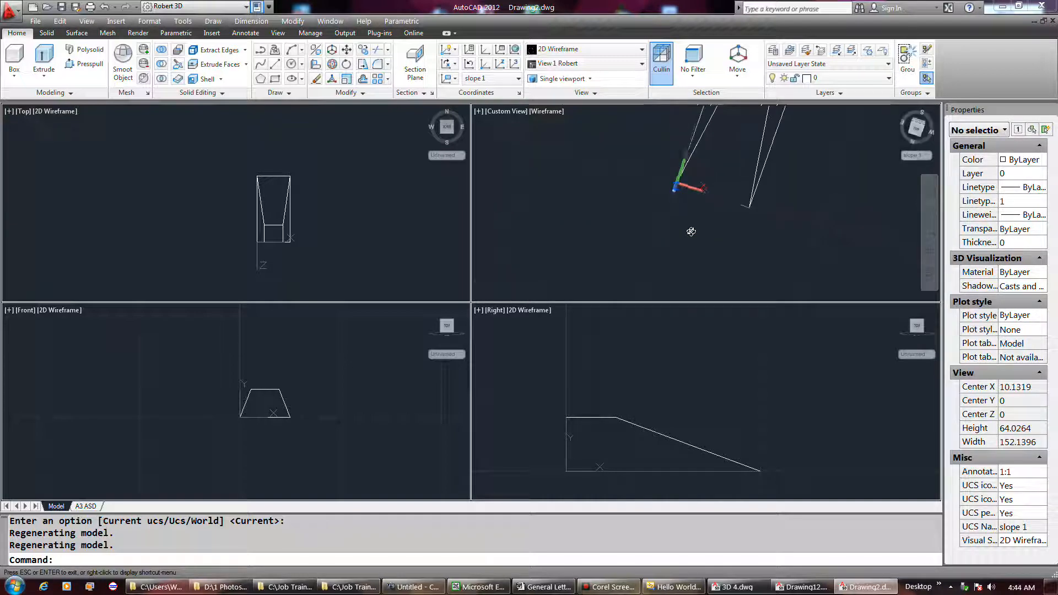
{"action": "middle_click_drag", "start_coordinate": [694, 227], "coordinate": [692, 232], "text": "shift"}
{"action": "key", "text": "ctrl+z"}
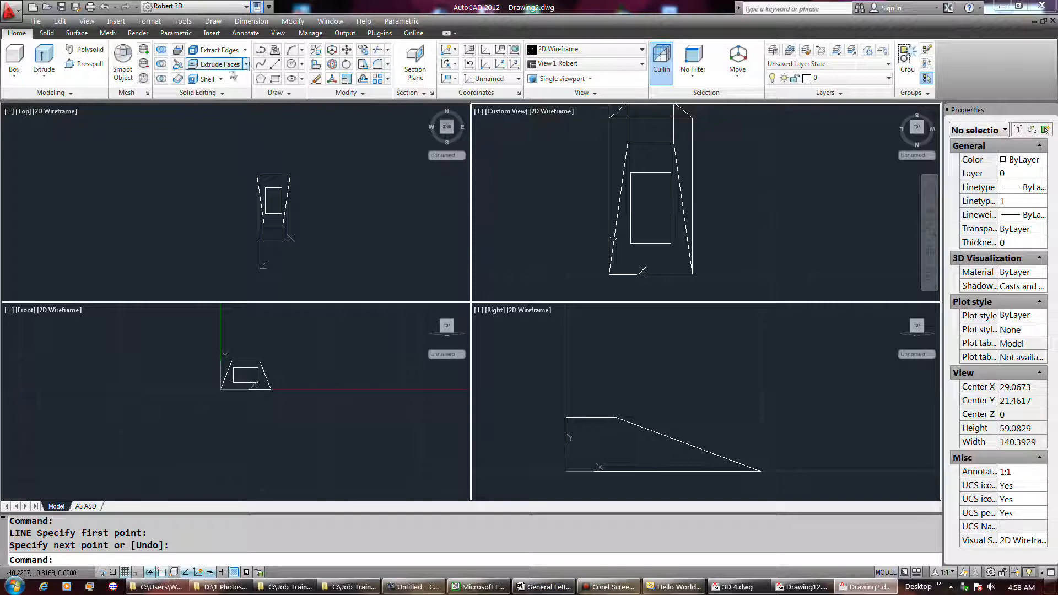
Step: Draw a line across the inner rectangle on the sloped face in the Custom View, from its right edge to its left edge
{"action": "left_click", "coordinate": [274, 63]}
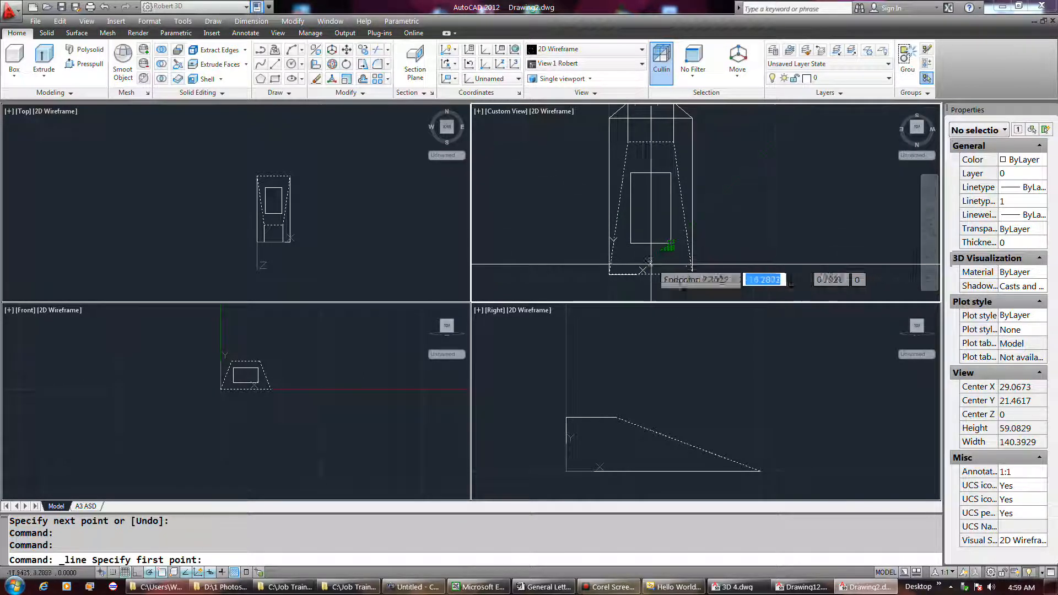
{"action": "left_click", "coordinate": [556, 247]}
{"action": "right_click", "coordinate": [565, 259]}
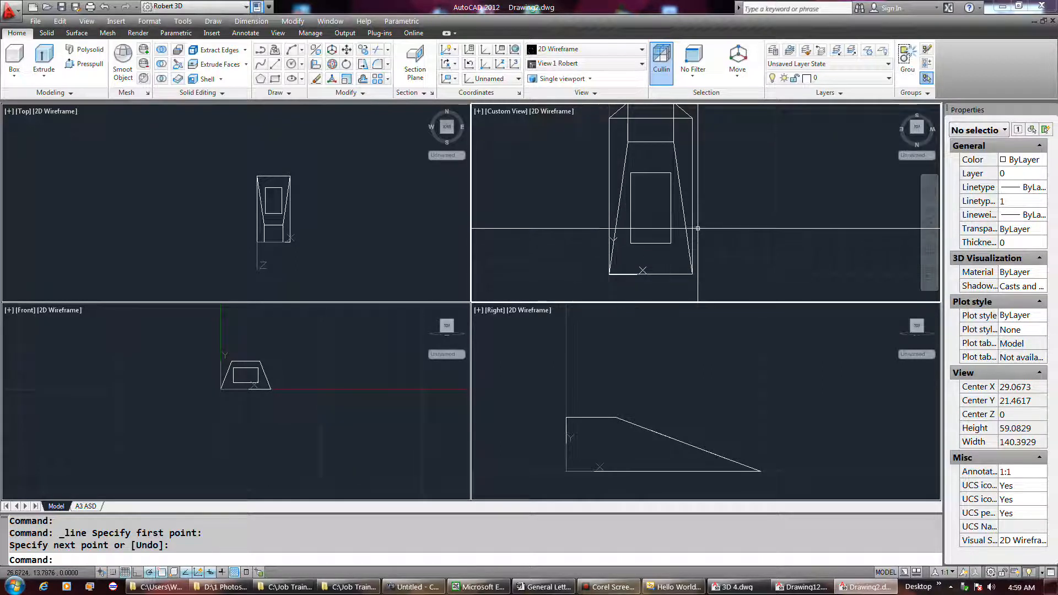
{"action": "left_click", "coordinate": [274, 65]}
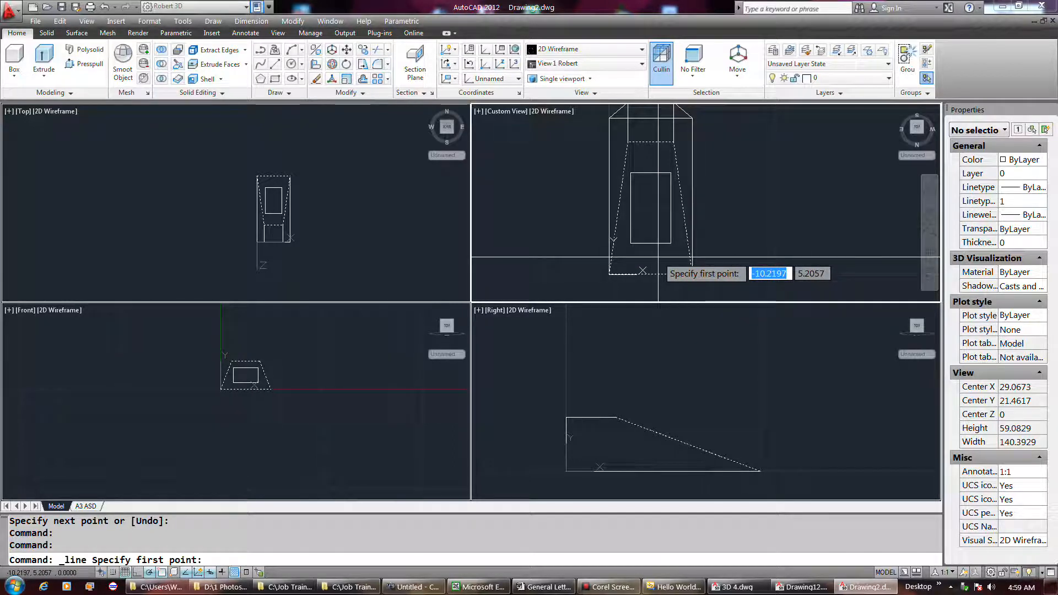
{"action": "left_click", "coordinate": [667, 206]}
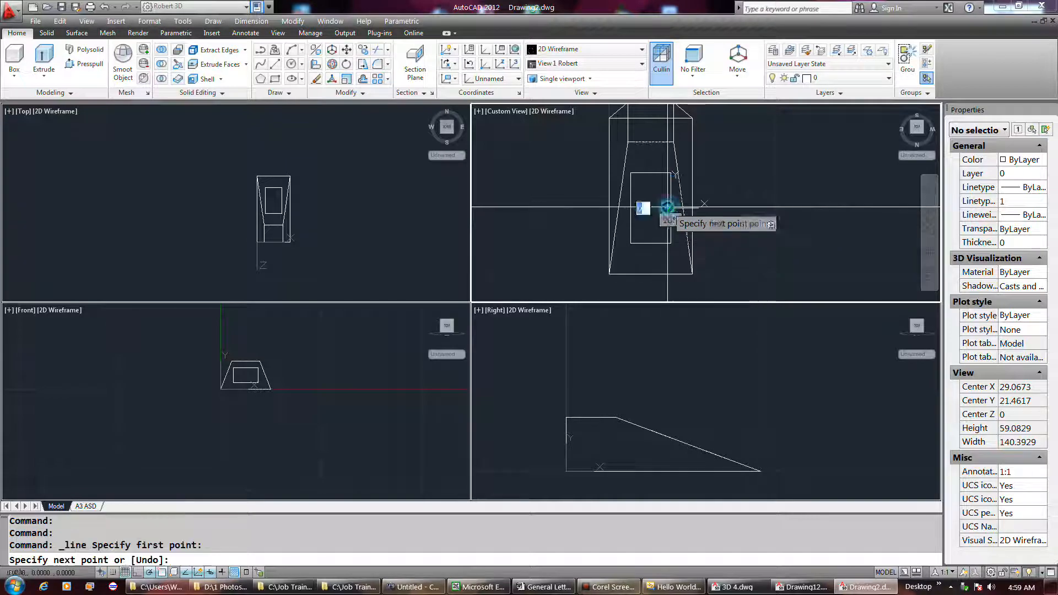
{"action": "left_click", "coordinate": [630, 208]}
{"action": "right_click", "coordinate": [640, 226]}
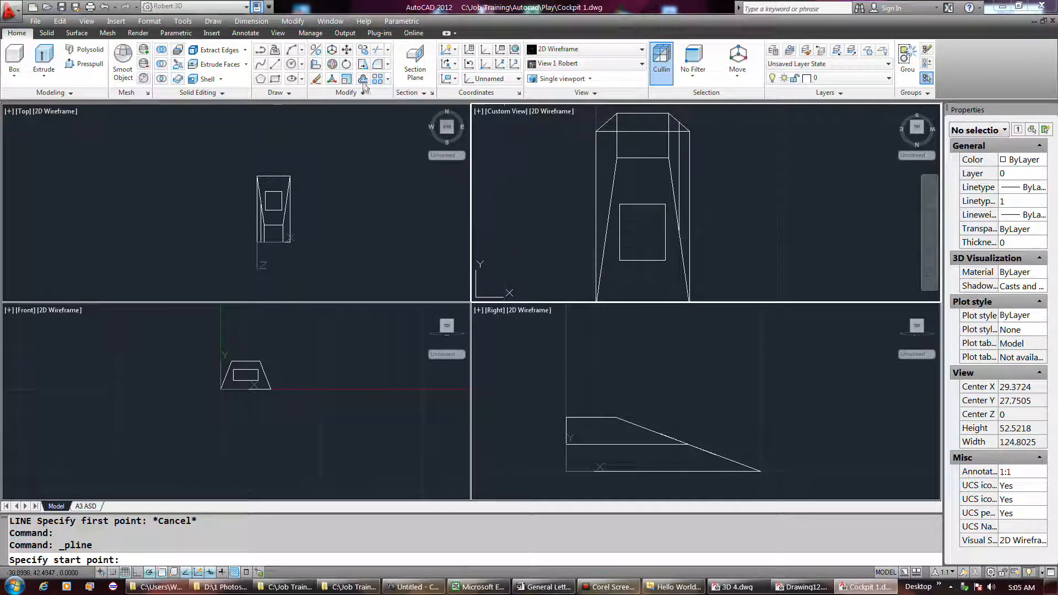
{"action": "left_click", "coordinate": [557, 174]}
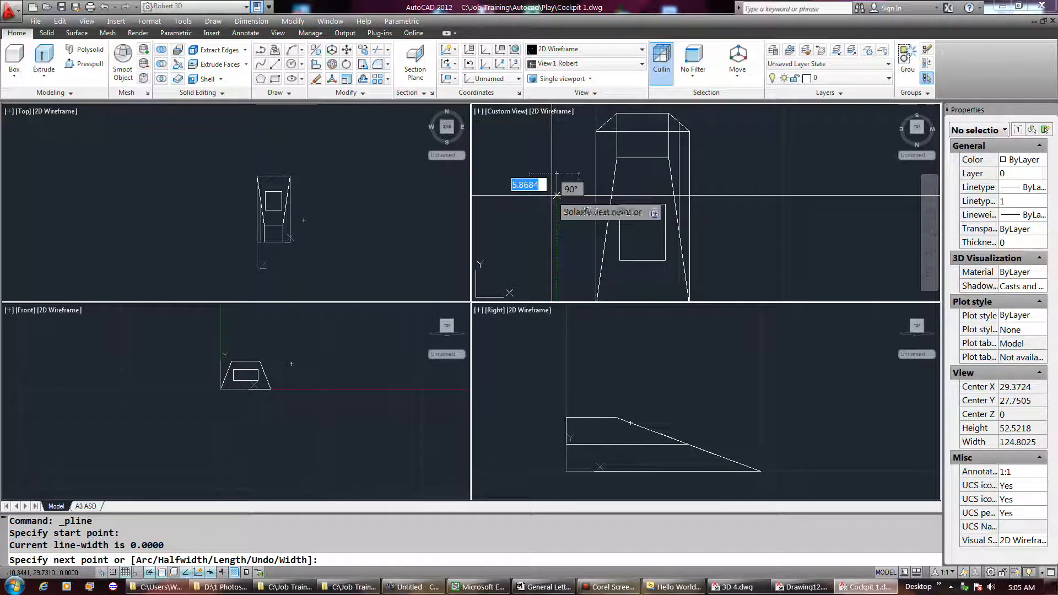
{"action": "key", "text": "Return"}
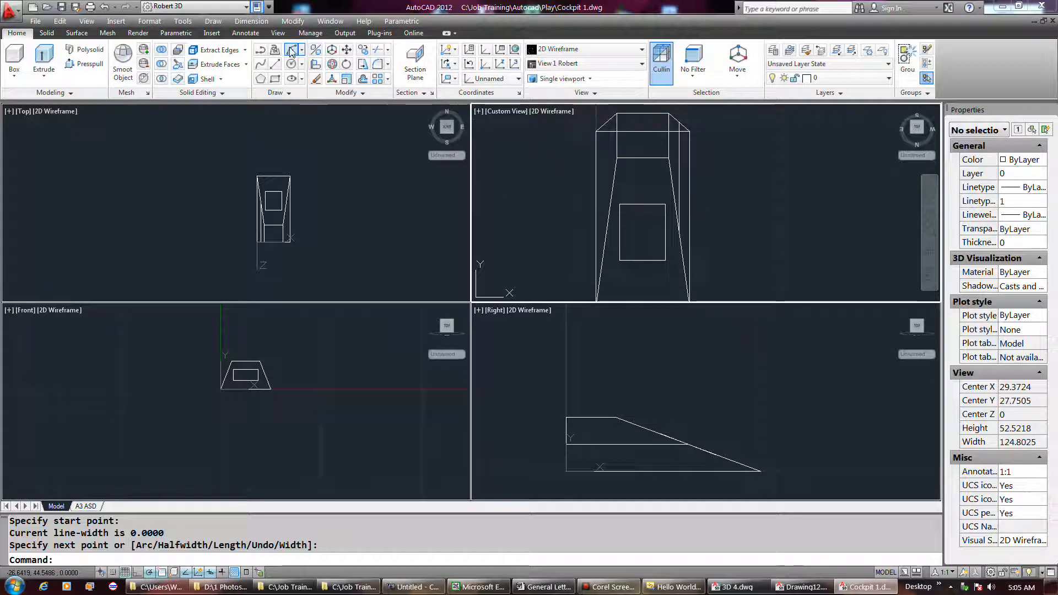
{"action": "left_click", "coordinate": [290, 51]}
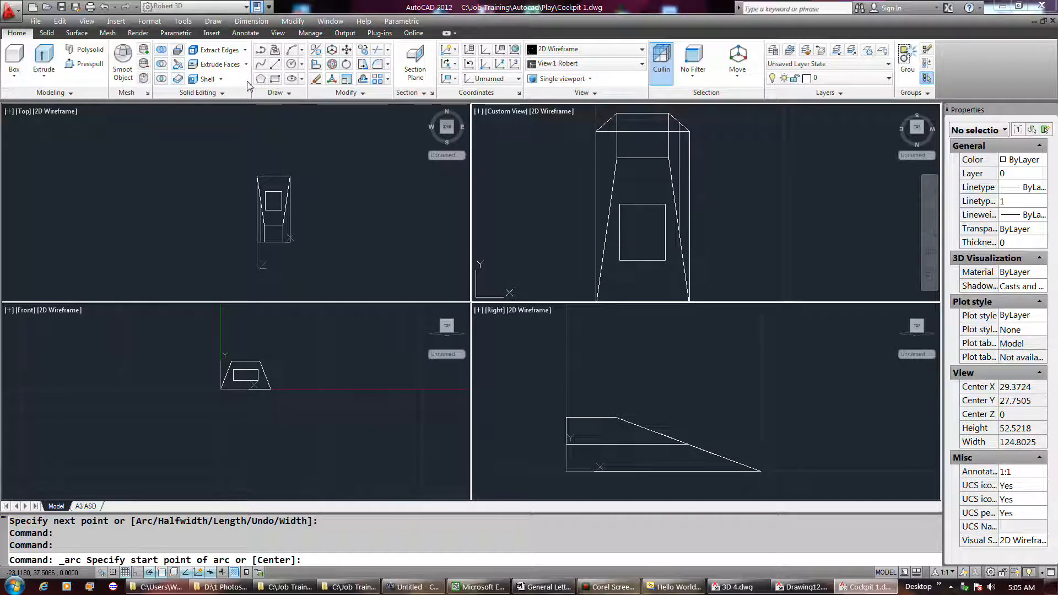
Step: Try to draw a rectangle with Dynamic UCS, starting at the upper-left corner of the sloped face in the Custom View
{"action": "left_click", "coordinate": [274, 79]}
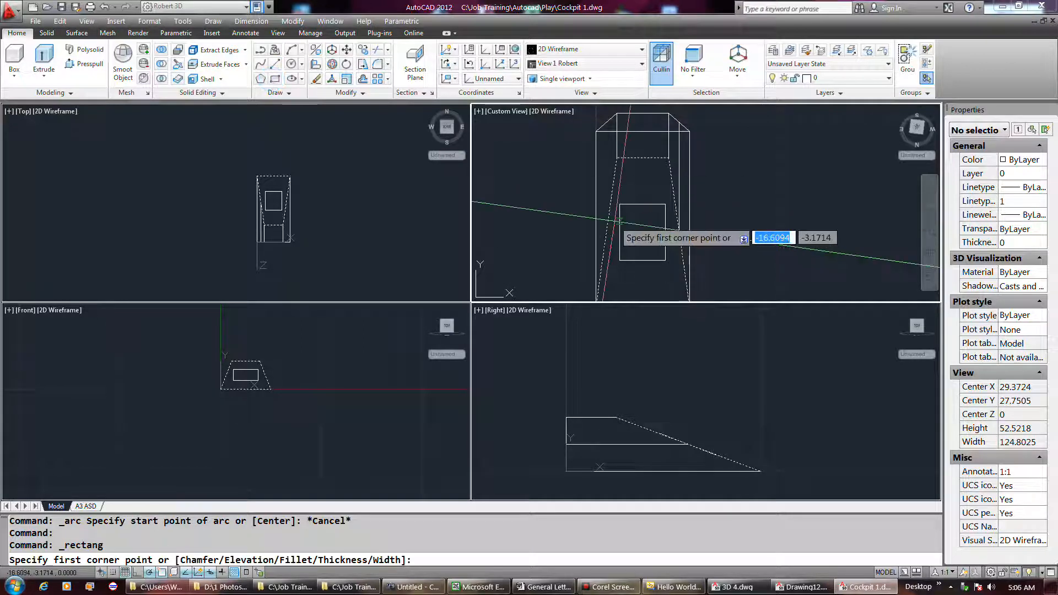
{"action": "left_click", "coordinate": [616, 159]}
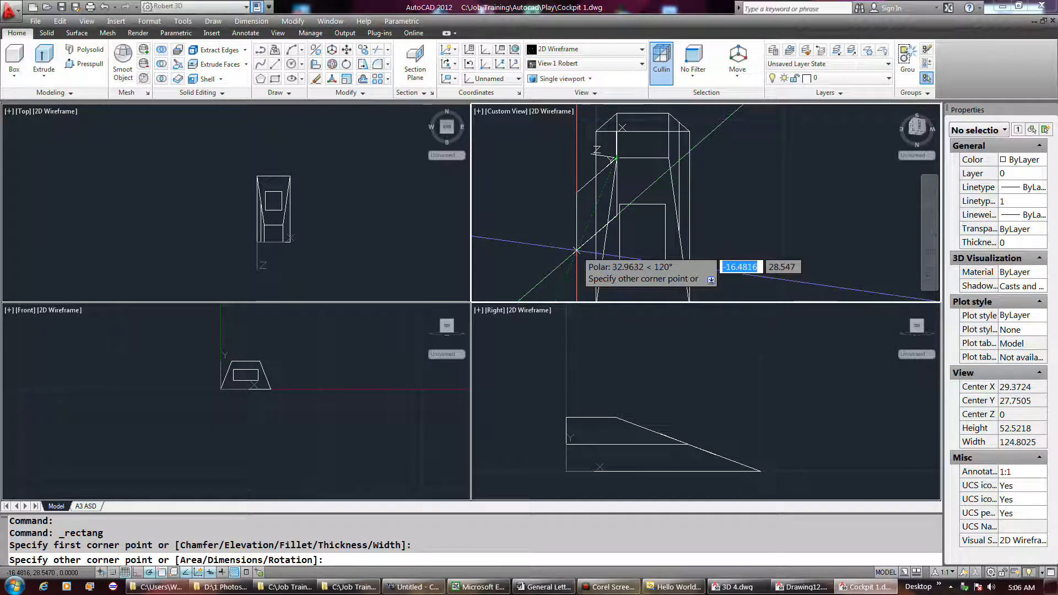
{"action": "key", "text": "Return"}
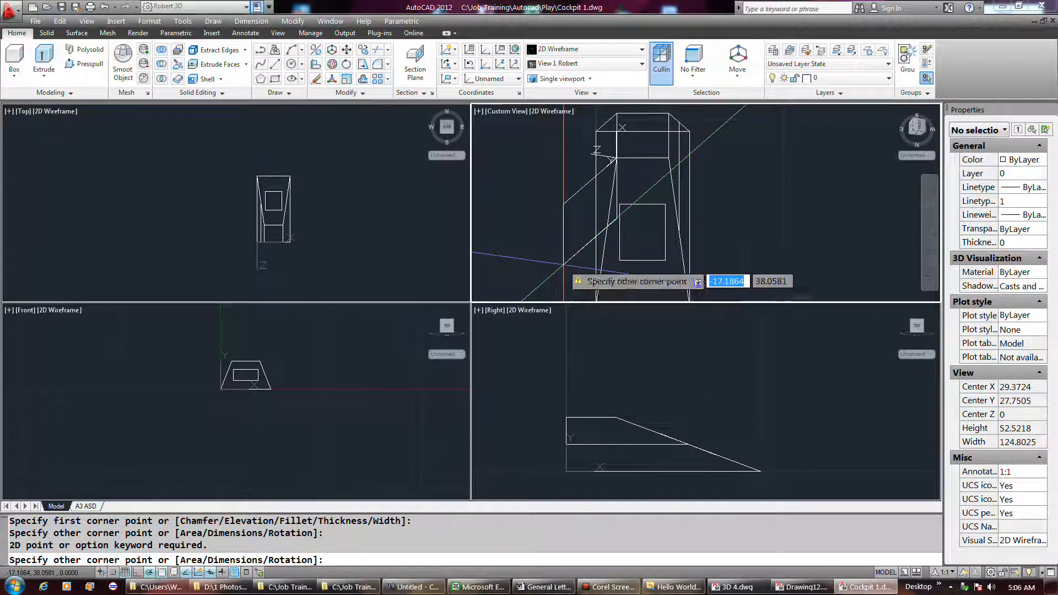
{"action": "right_click", "coordinate": [563, 265]}
{"action": "left_click", "coordinate": [579, 283]}
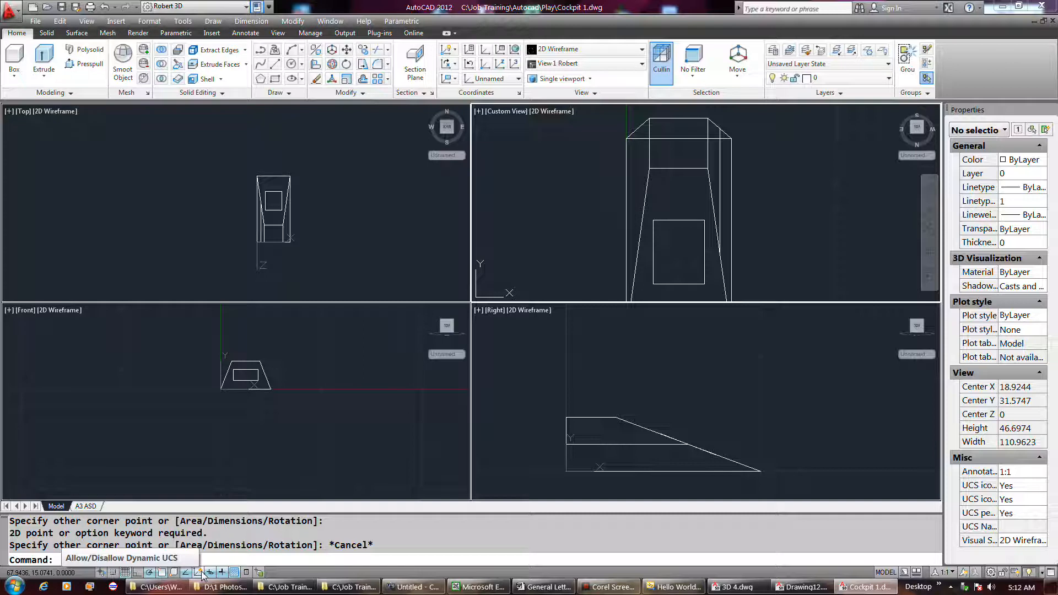
Step: Draw a rectangle with an area of about 52 from the sloped face's upper-left corner in the Custom View
{"action": "left_click", "coordinate": [275, 78]}
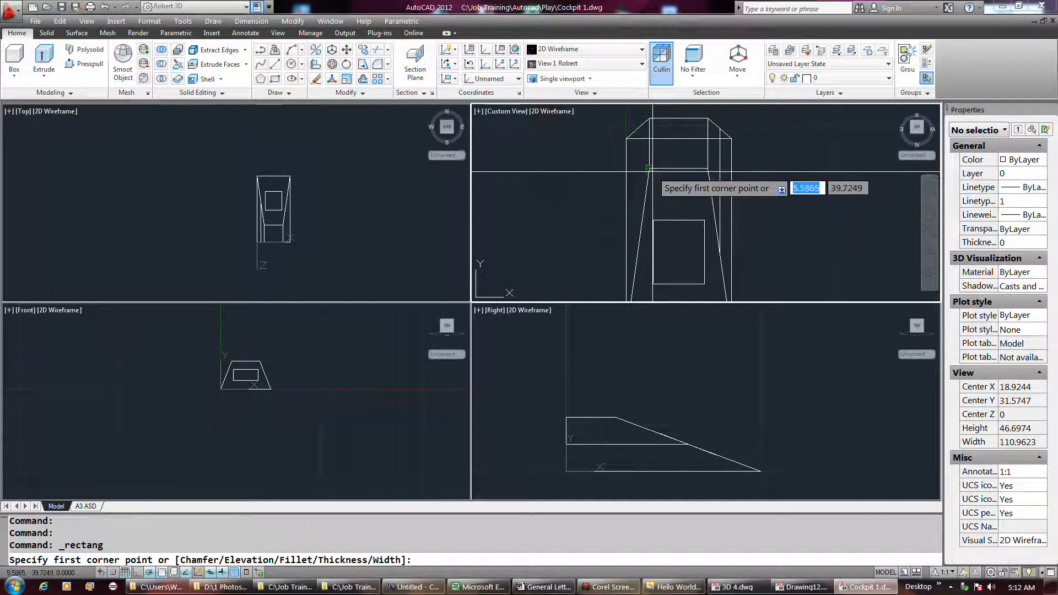
{"action": "left_click", "coordinate": [678, 169]}
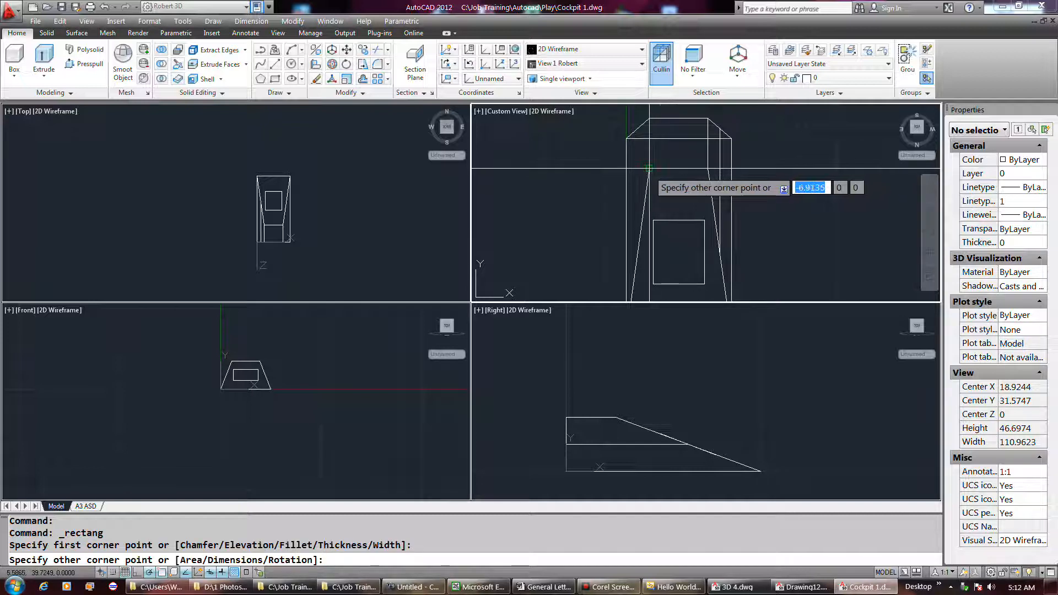
{"action": "left_click", "coordinate": [659, 187]}
{"action": "right_click", "coordinate": [658, 188]}
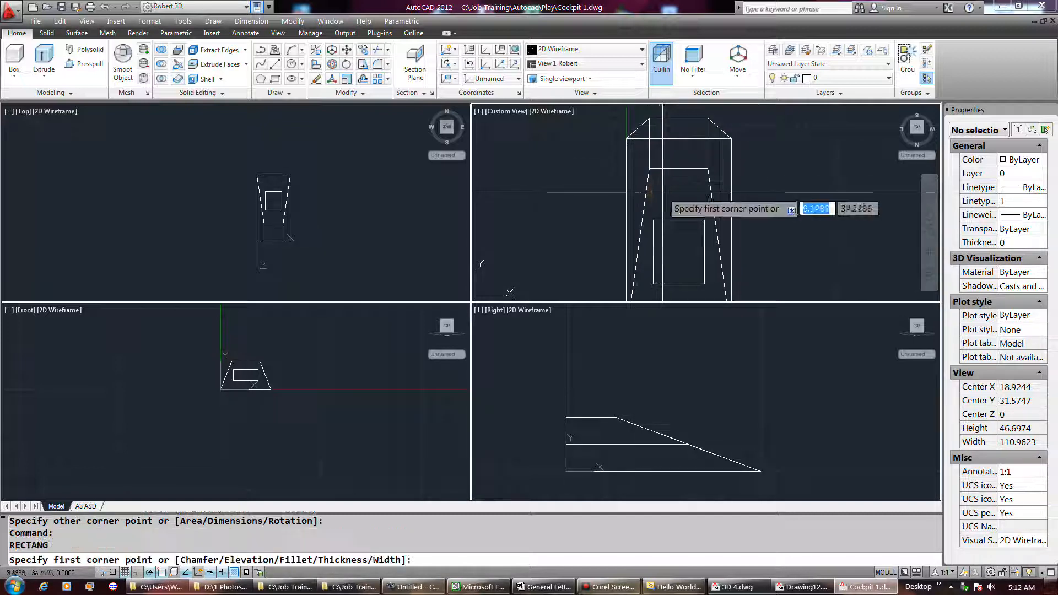
{"action": "left_click", "coordinate": [648, 168]}
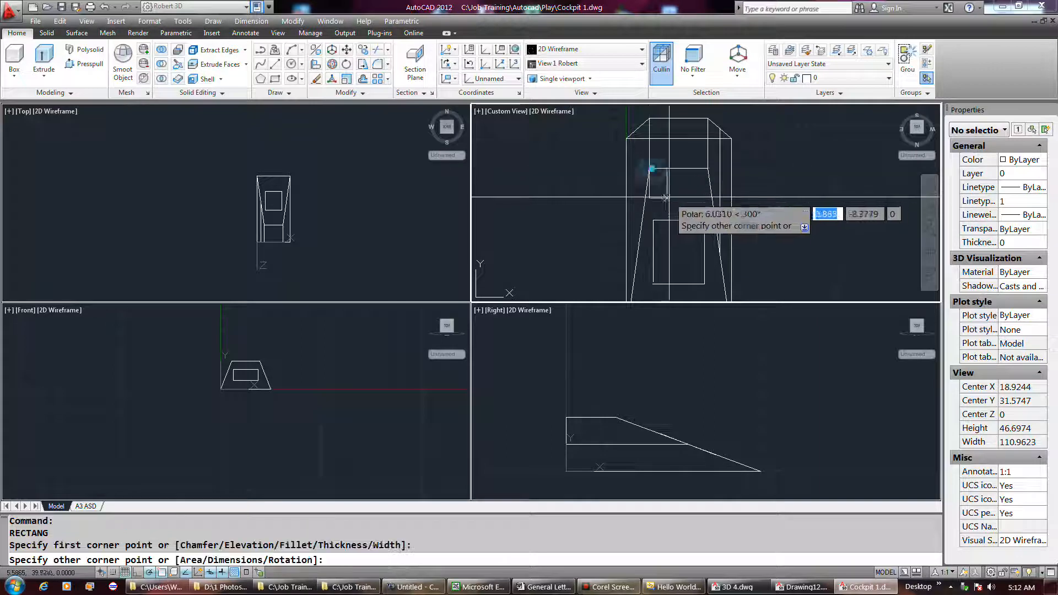
{"action": "left_click", "coordinate": [680, 197]}
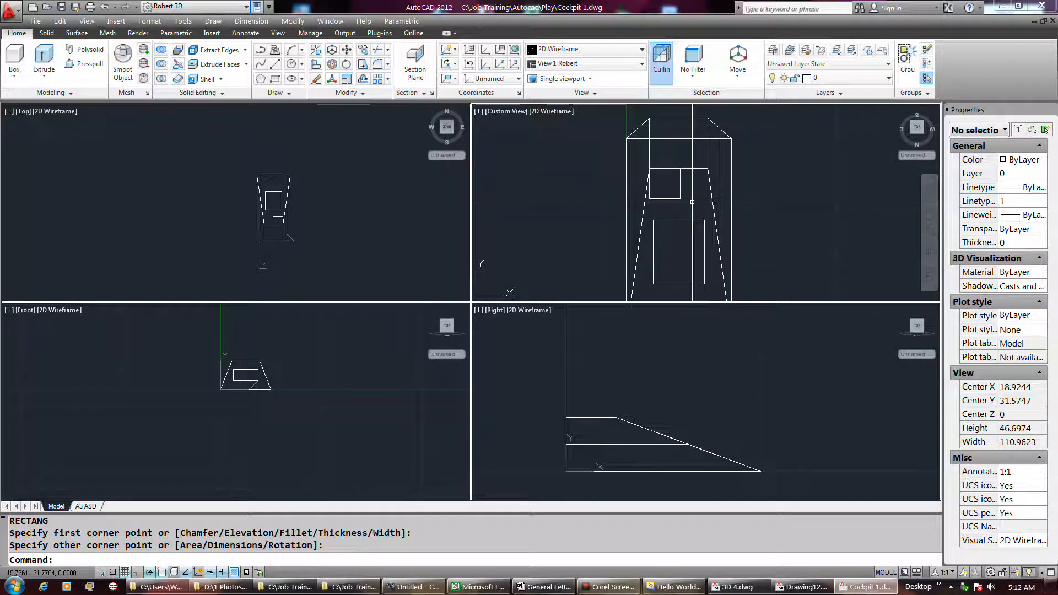
Step: Delete the small rectangle at the upper-left corner of the sloped face
{"action": "left_click", "coordinate": [690, 197]}
{"action": "left_click", "coordinate": [677, 191]}
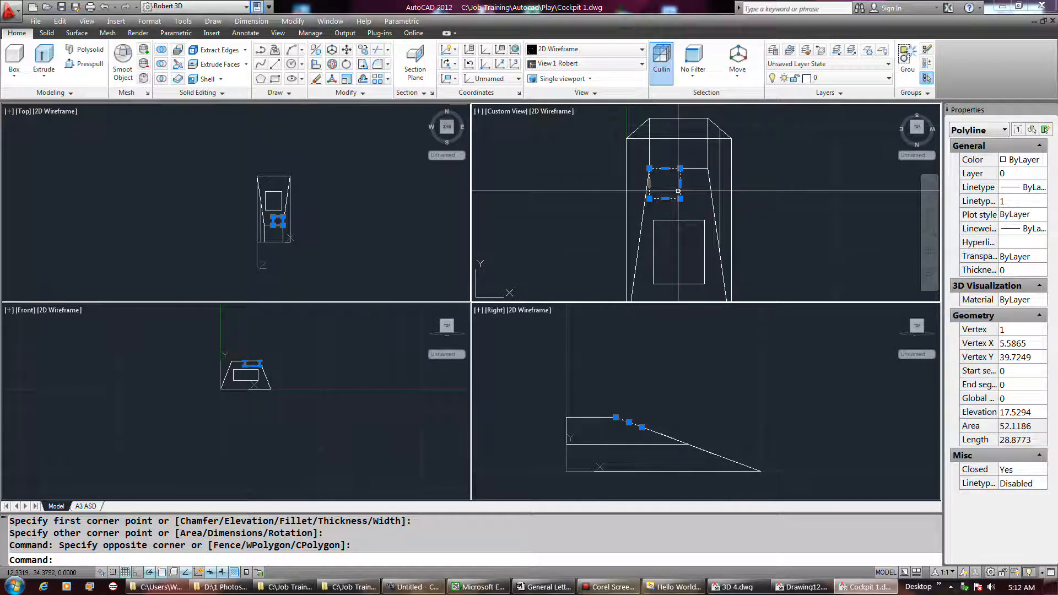
{"action": "key", "text": "Delete"}
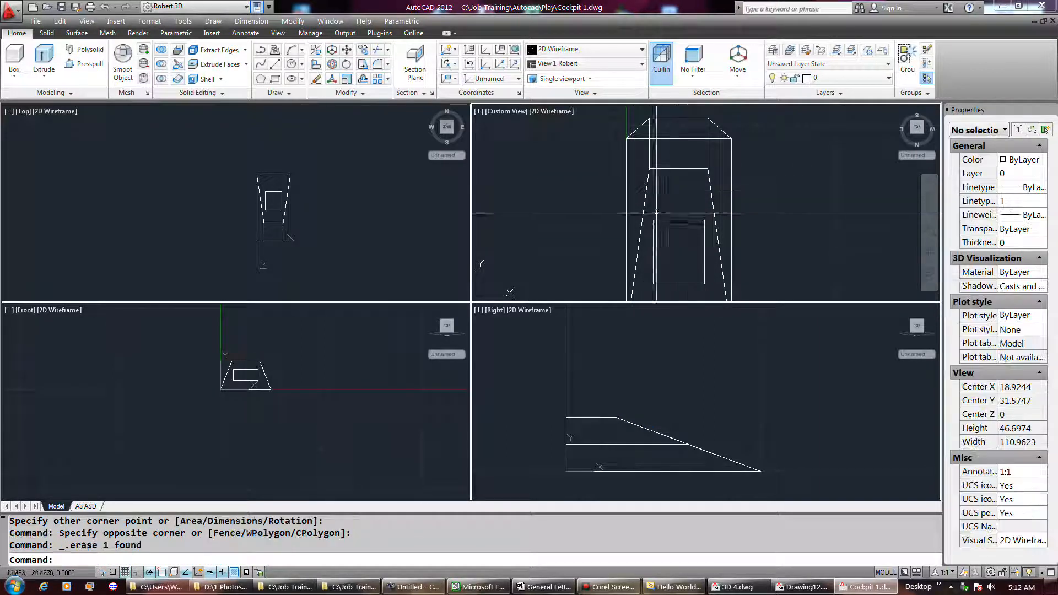
Step: Turn on Dynamic UCS
{"action": "left_click", "coordinate": [197, 572]}
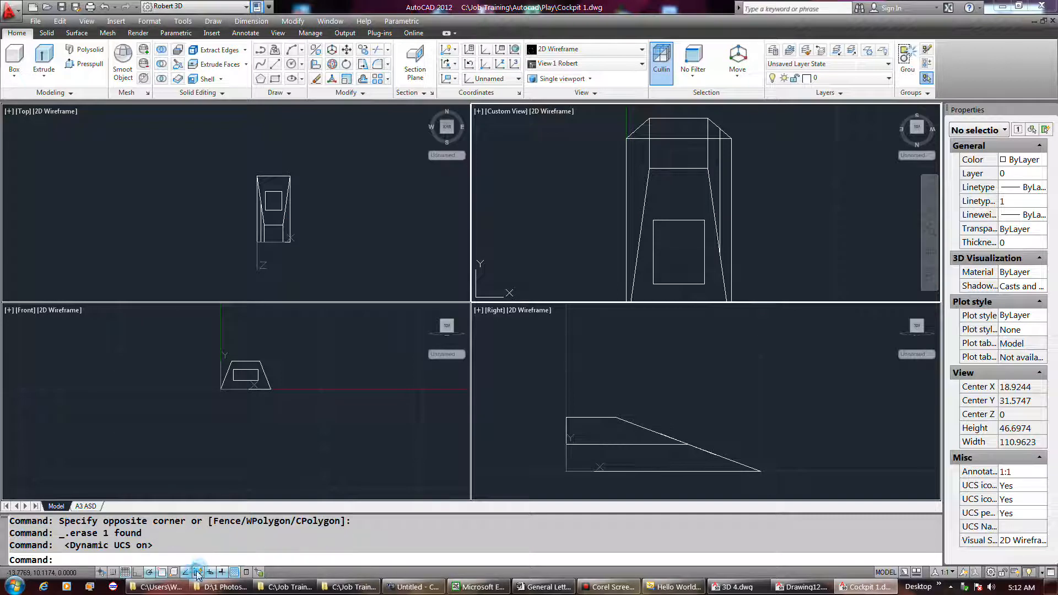
{"action": "right_click", "coordinate": [662, 184]}
{"action": "right_click", "coordinate": [654, 186]}
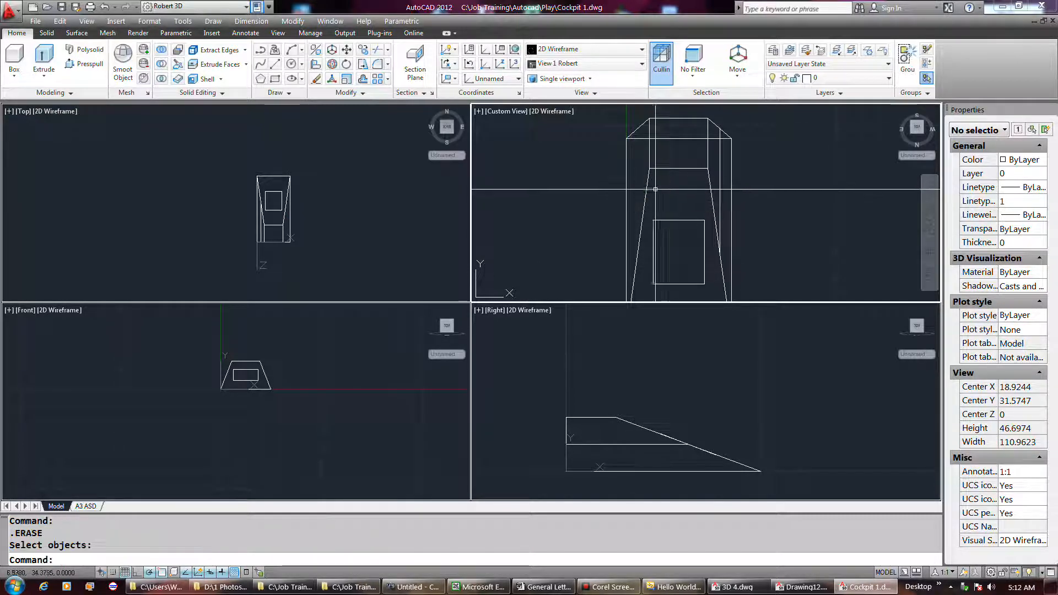
Step: Draw a tilted rectangle with an area of about 60 from the sloped face's right edge, and delete it
{"action": "left_click", "coordinate": [277, 77]}
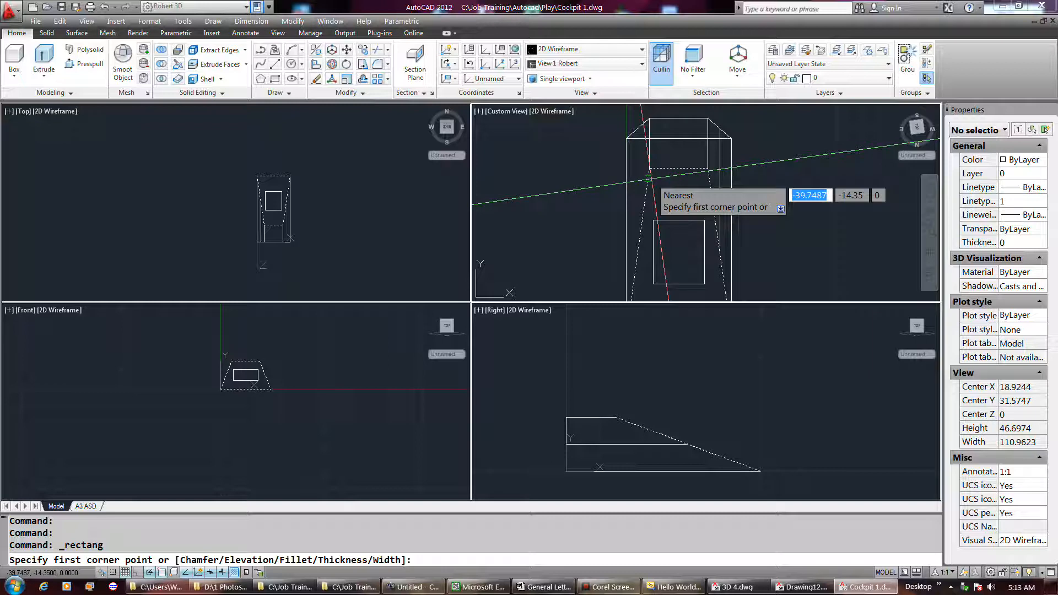
{"action": "left_click", "coordinate": [708, 181]}
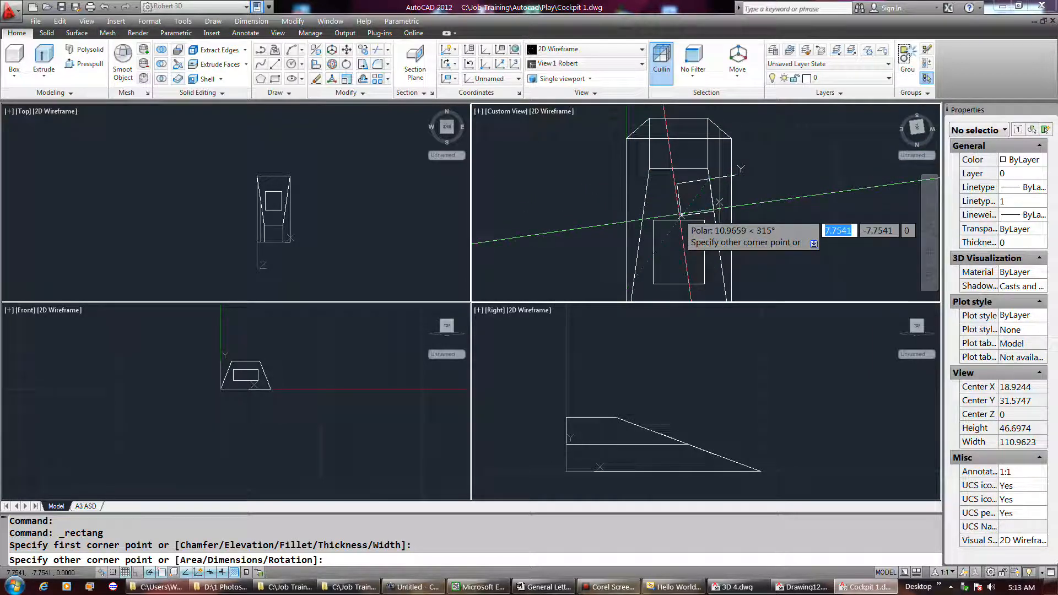
{"action": "left_click", "coordinate": [681, 214]}
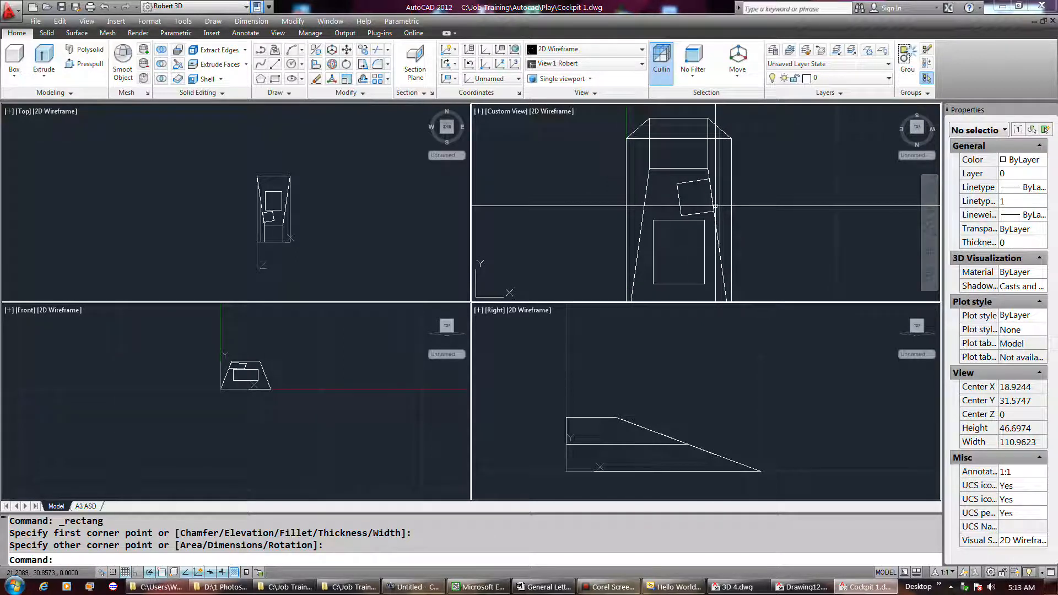
{"action": "left_click", "coordinate": [683, 181]}
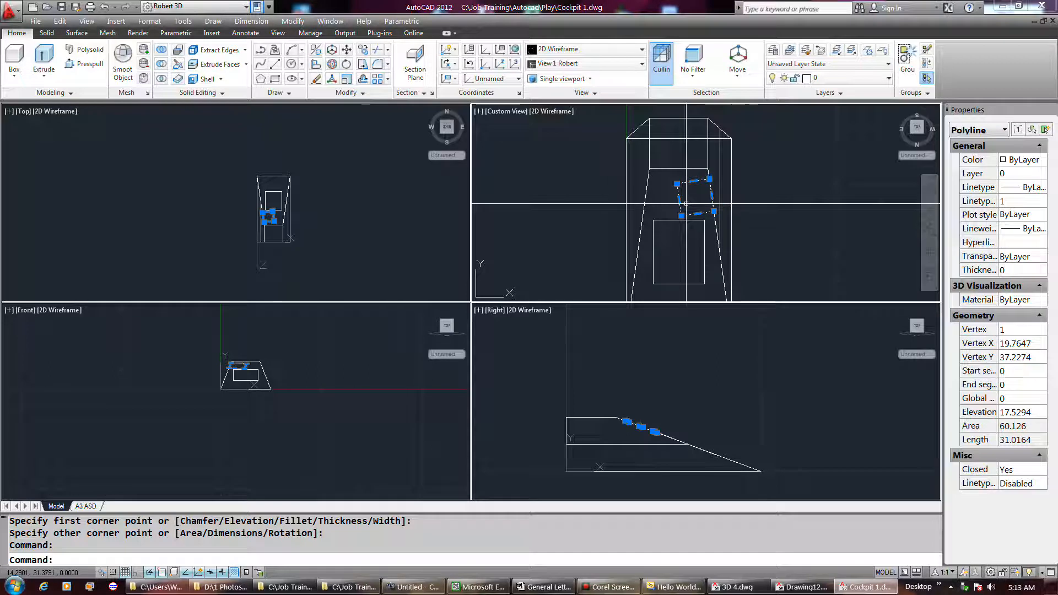
{"action": "key", "text": "Delete"}
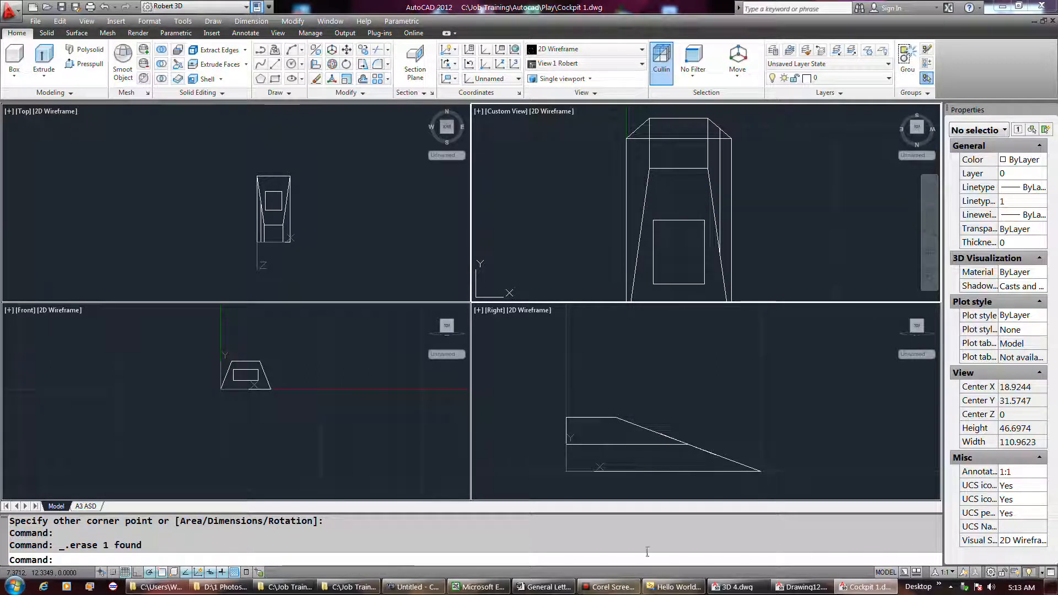